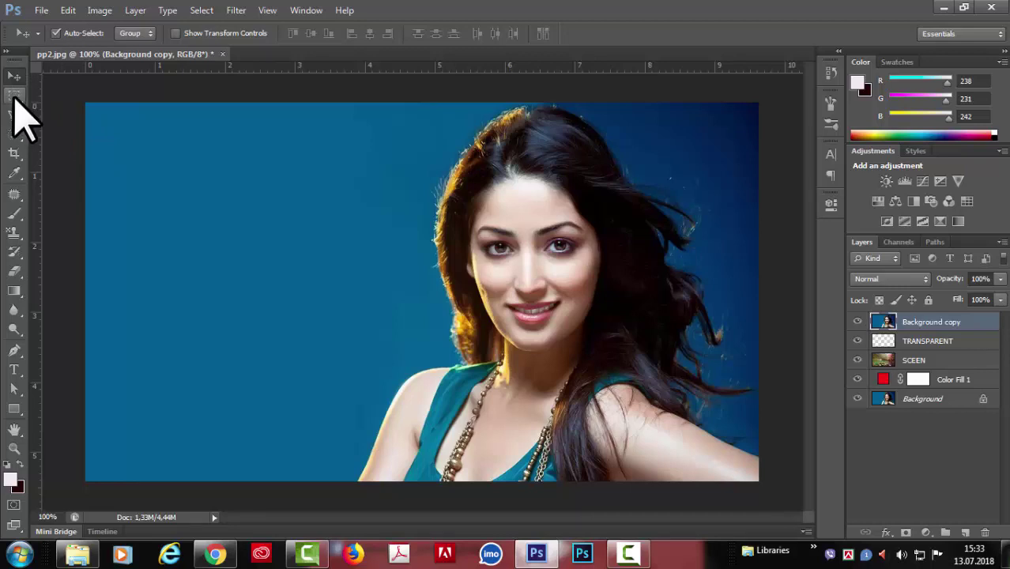
# Step: Compare the options of the marquee, lasso, quick selection, crop, brush and pen tools to check which offer Refine Edge
pyautogui.click(14, 97)
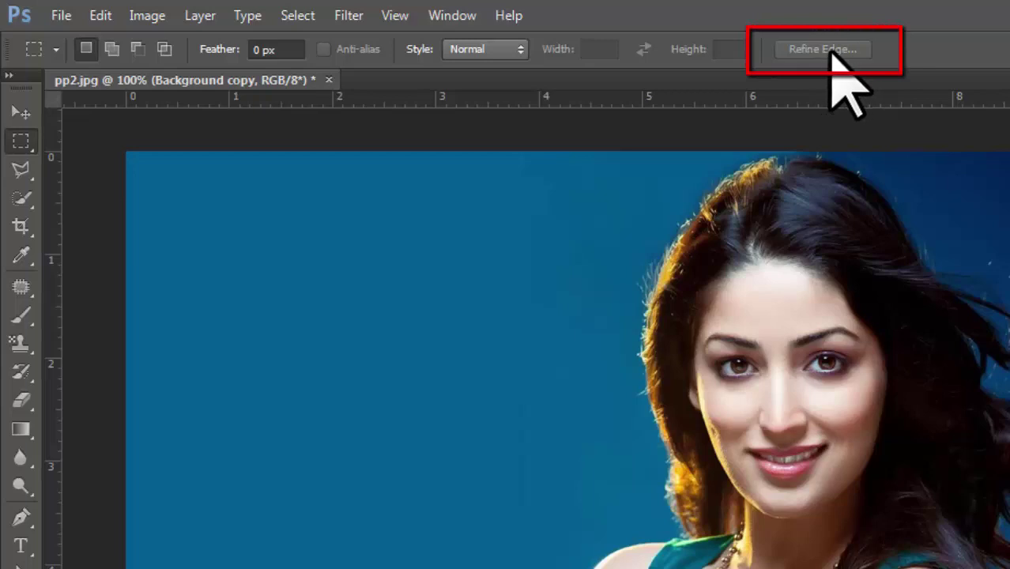
pyautogui.click(23, 169)
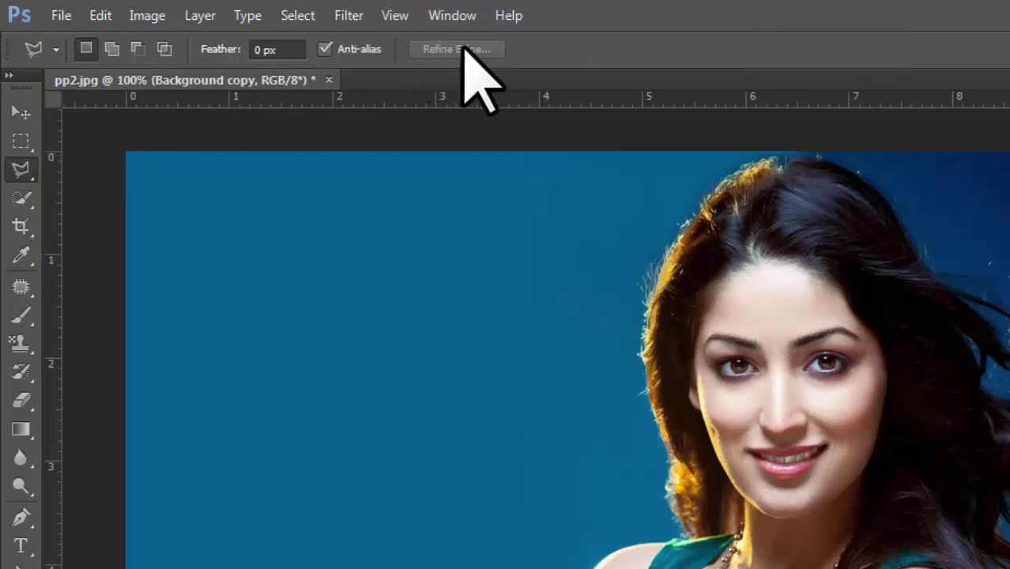
pyautogui.click(22, 197)
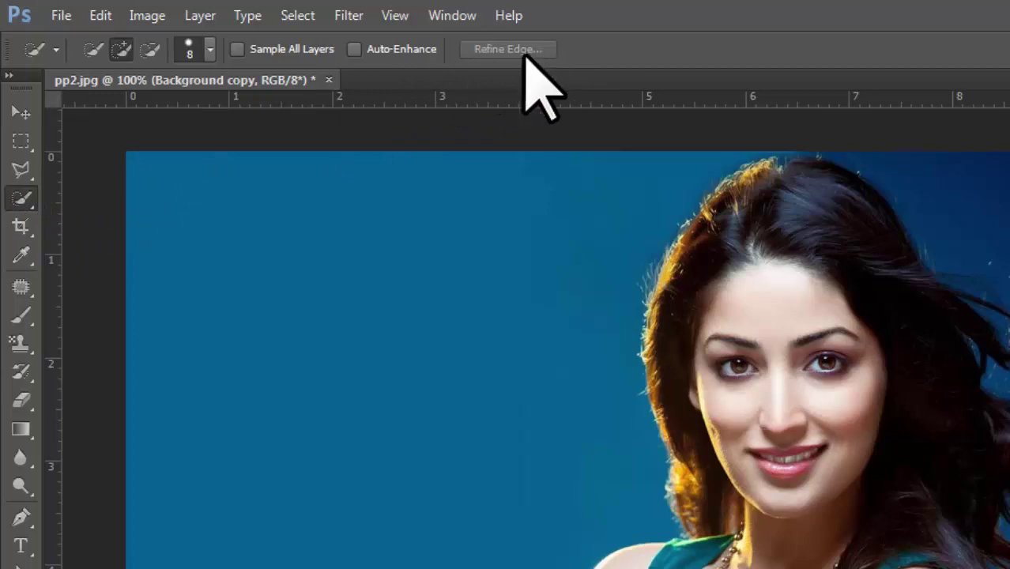
pyautogui.click(20, 255)
pyautogui.click(21, 226)
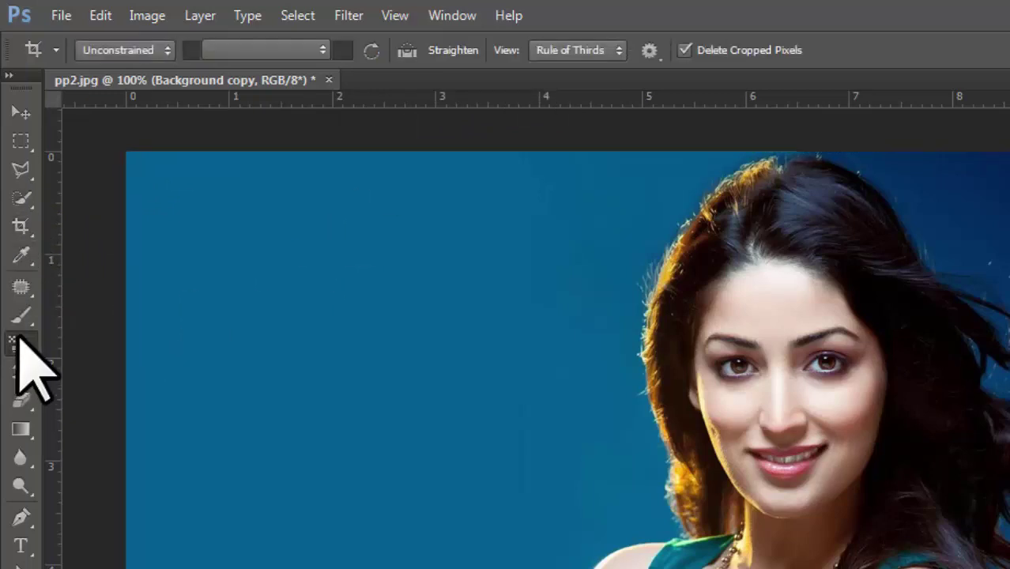
pyautogui.click(21, 342)
pyautogui.click(20, 315)
pyautogui.click(21, 371)
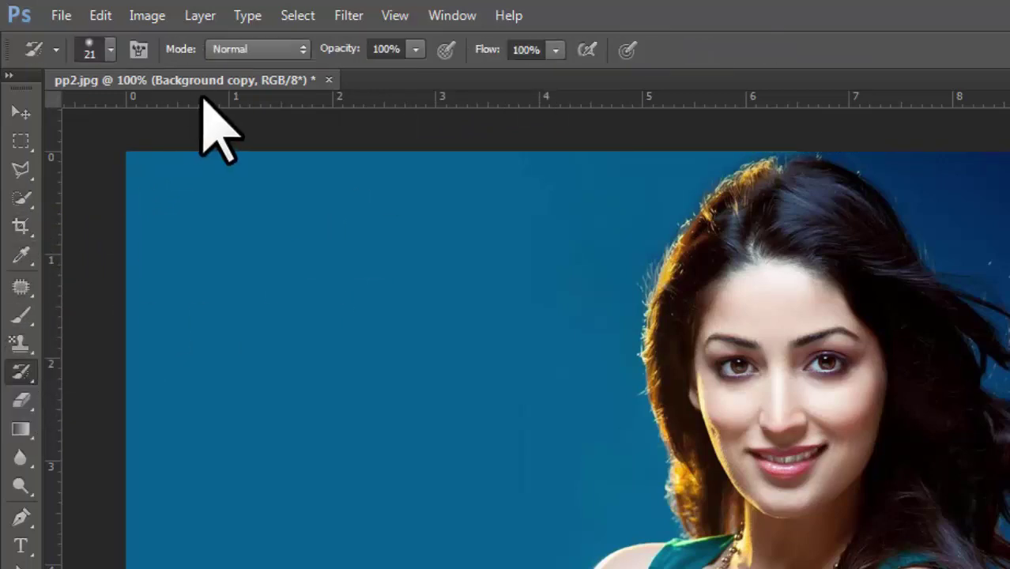
pyautogui.click(22, 145)
pyautogui.click(21, 167)
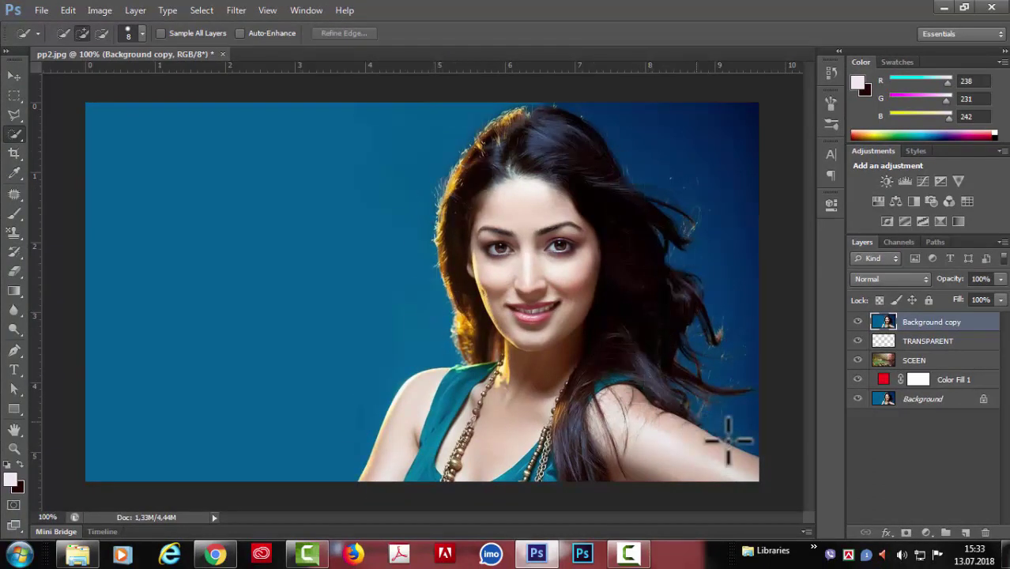
pyautogui.click(13, 352)
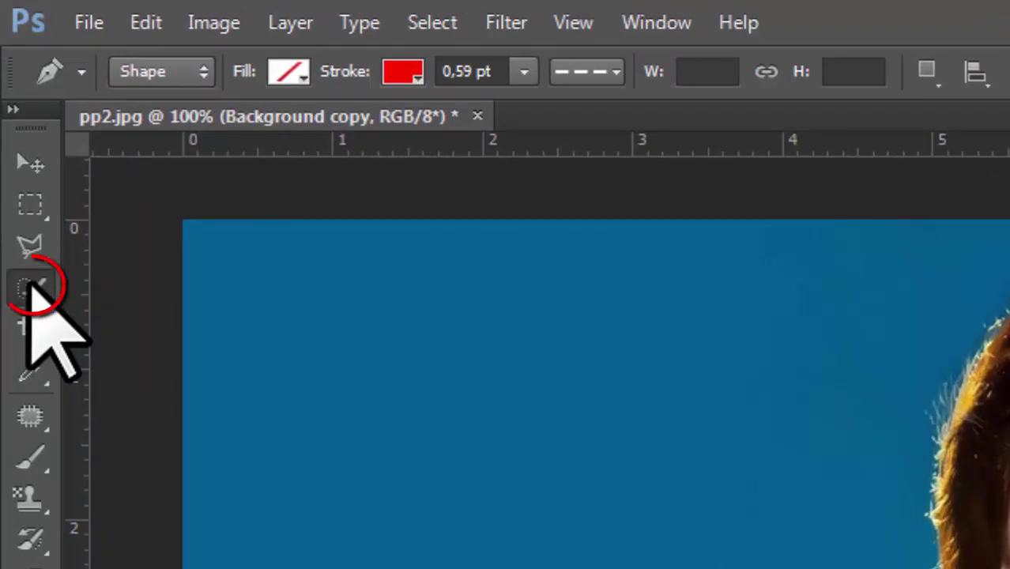
# Step: Select the woman with the Quick Selection tool, using a 40 px brush over her hair, face and body
pyautogui.click(30, 286)
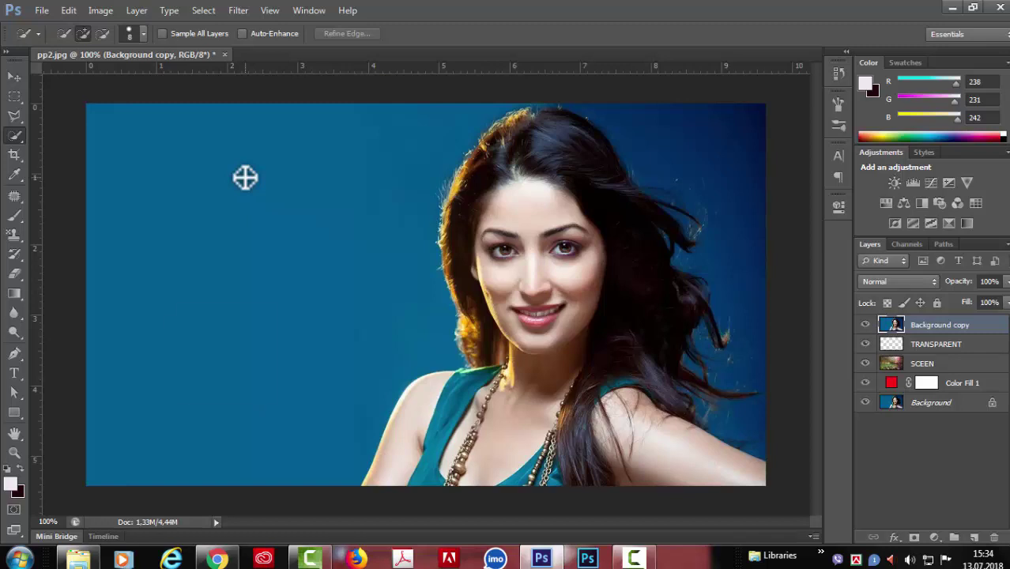
pyautogui.press(']')
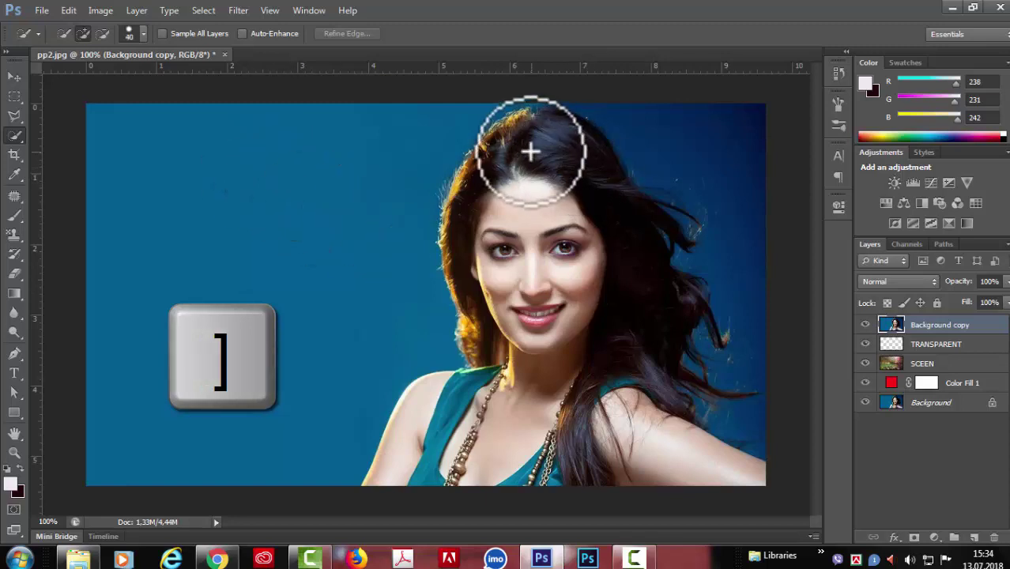
pyautogui.moveTo(535, 170)
pyautogui.mouseDown()
pyautogui.moveTo(532, 266)
pyautogui.moveTo(569, 334)
pyautogui.moveTo(555, 388)
pyautogui.moveTo(530, 427)
pyautogui.moveTo(467, 428)
pyautogui.moveTo(497, 169)
pyautogui.mouseUp()
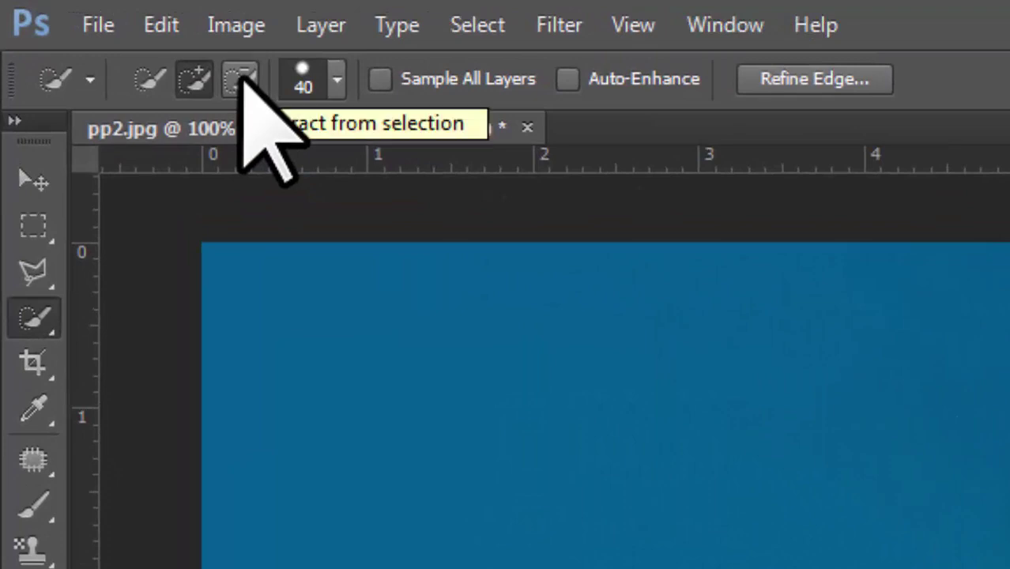
# Step: Subtract the dark blue background beside the woman's flowing hair from the selection with the 40 px brush
pyautogui.click(241, 79)
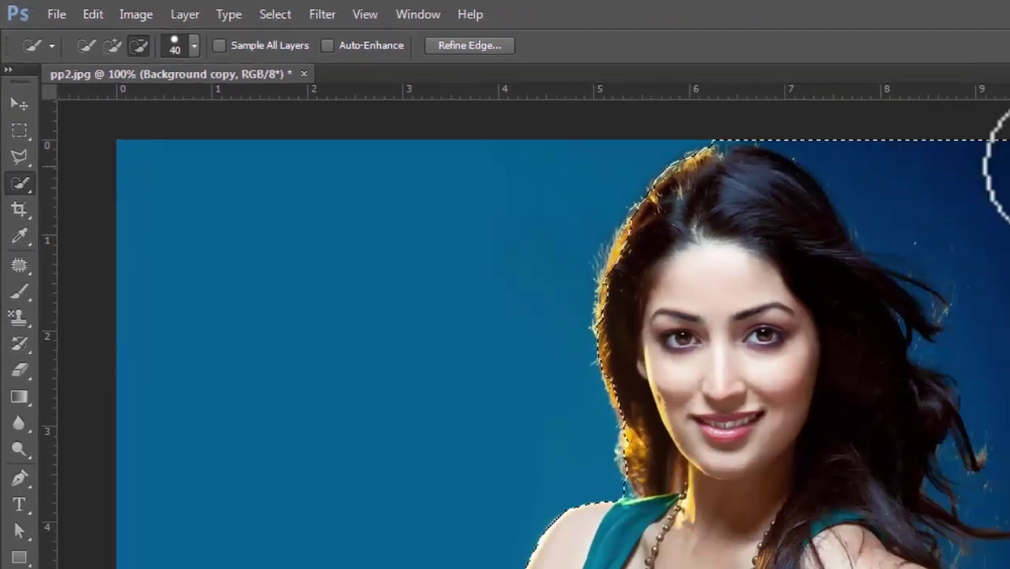
pyautogui.moveTo(743, 114); pyautogui.dragTo(605, 95)
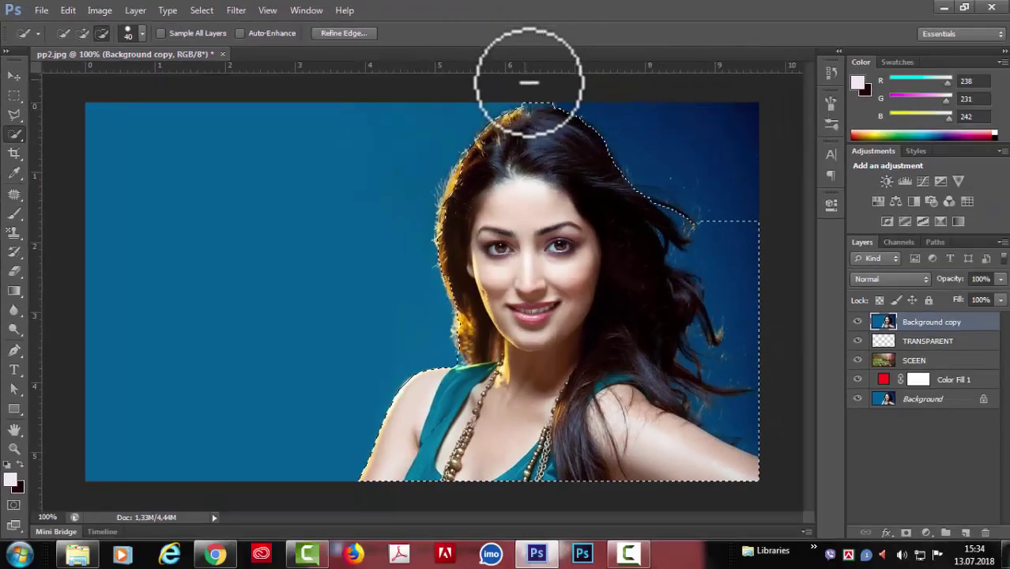
pyautogui.moveTo(746, 185); pyautogui.dragTo(738, 262)
pyautogui.rightClick(15, 136)
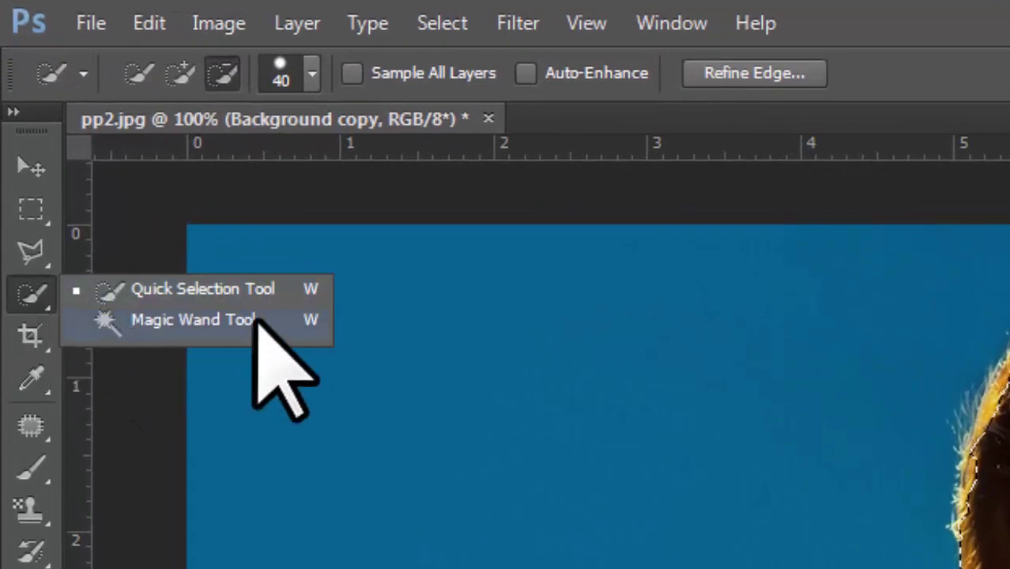
pyautogui.click(32, 291)
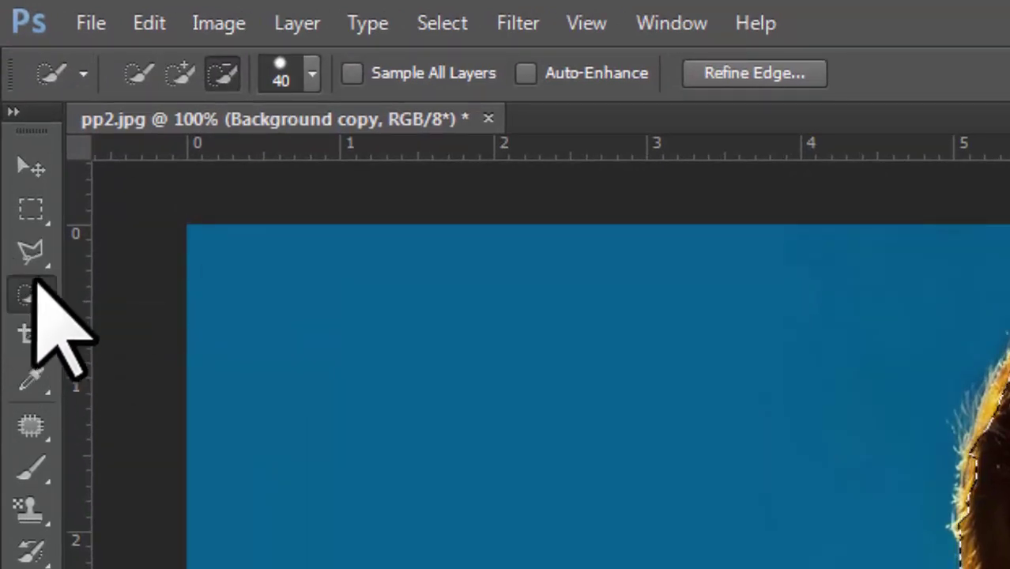
pyautogui.rightClick(36, 294)
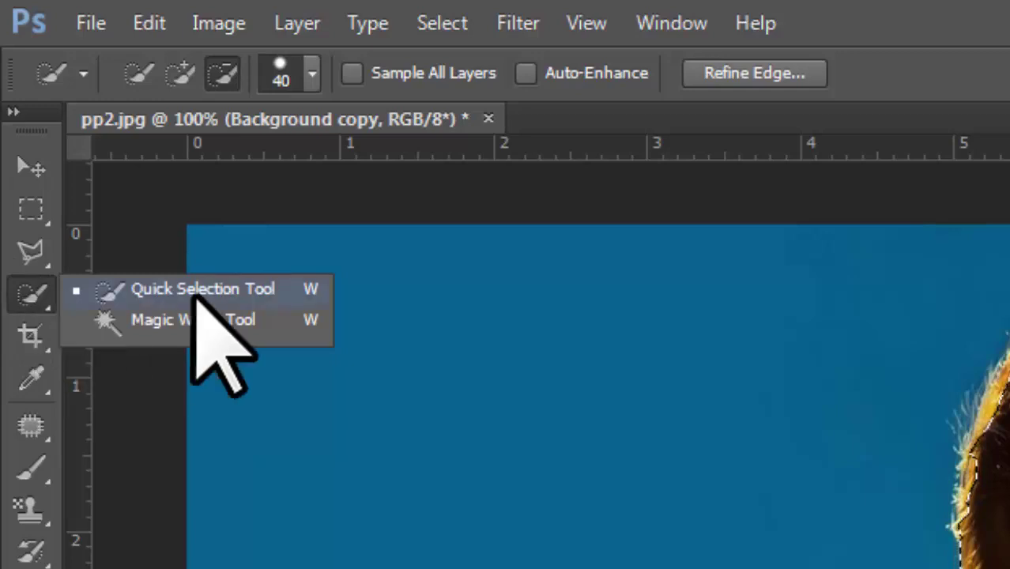
pyautogui.click(23, 293)
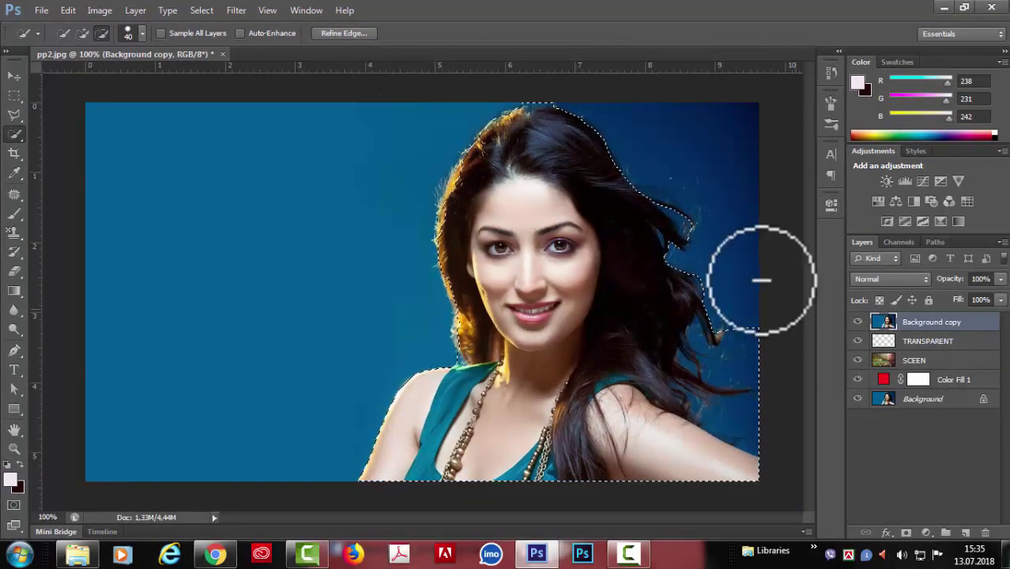
# Step: Subtract the remaining blue area above the outstretched arm, and add the loose hair tips back with a 17 px brush
pyautogui.click(778, 336)
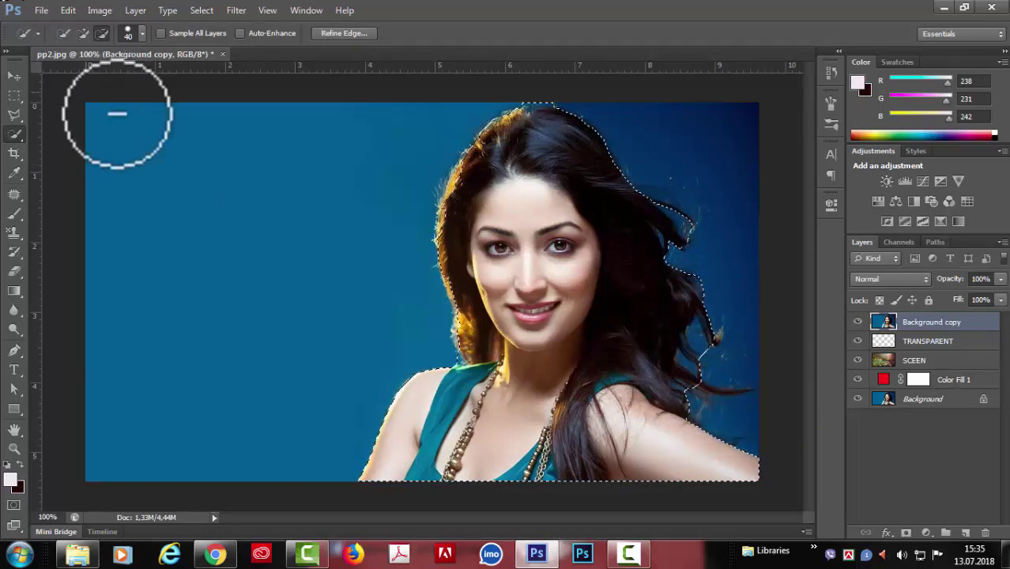
pyautogui.click(142, 33)
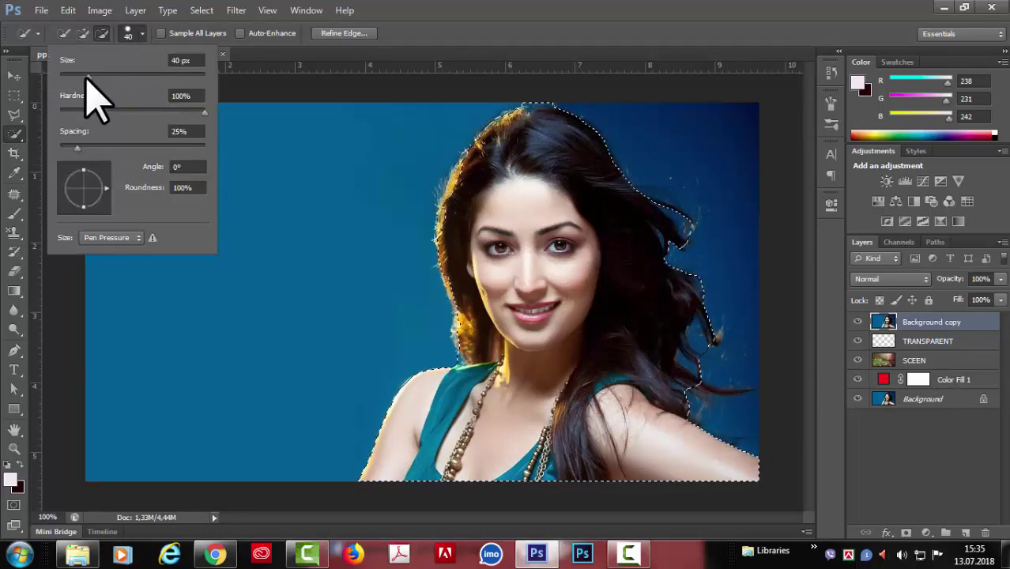
pyautogui.moveTo(86, 76); pyautogui.dragTo(70, 76)
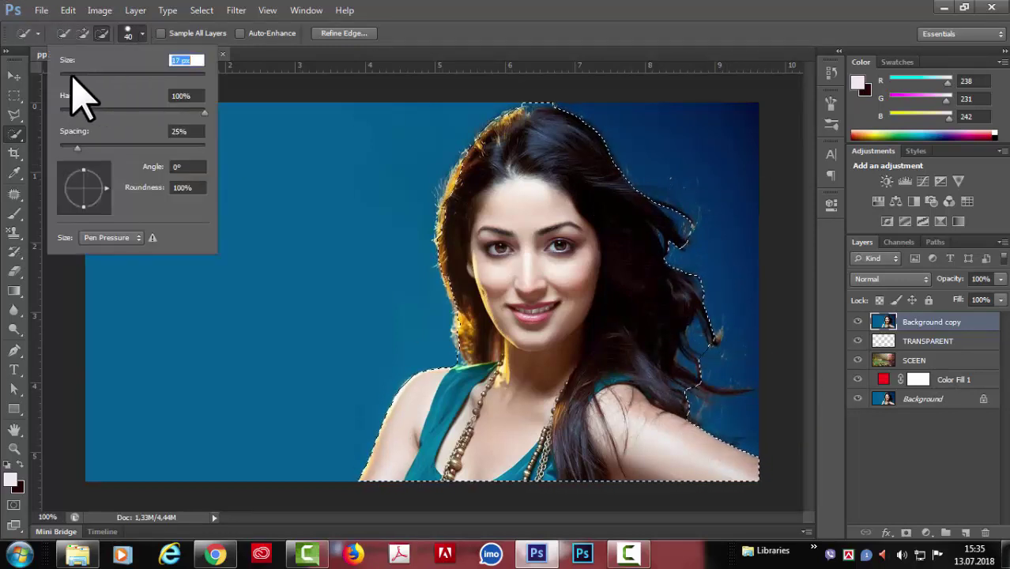
pyautogui.click(83, 34)
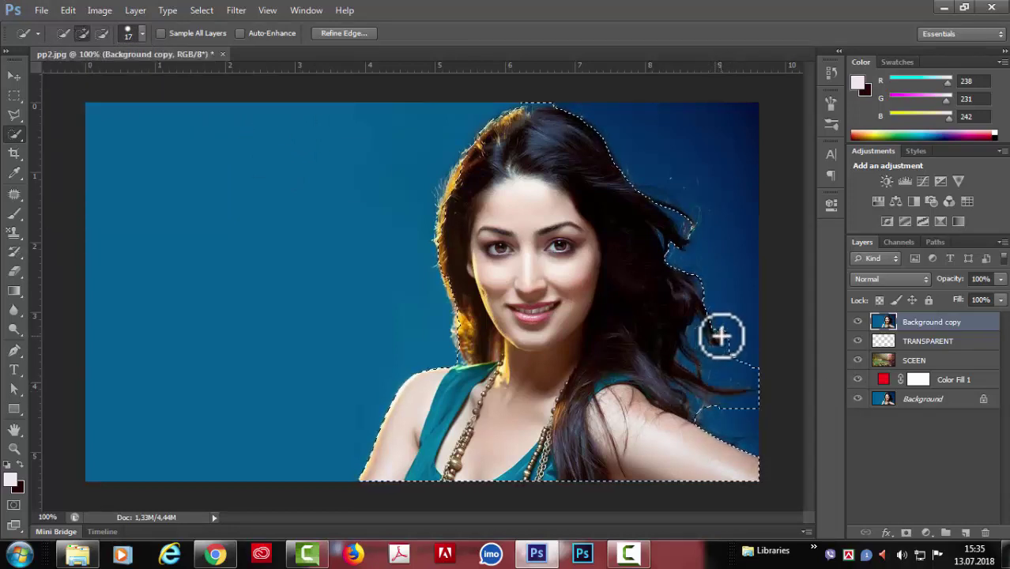
# Step: Subtract the excess background around the loose hair tips, reducing the selection brush to 9 px and finally 3 px
pyautogui.click(102, 33)
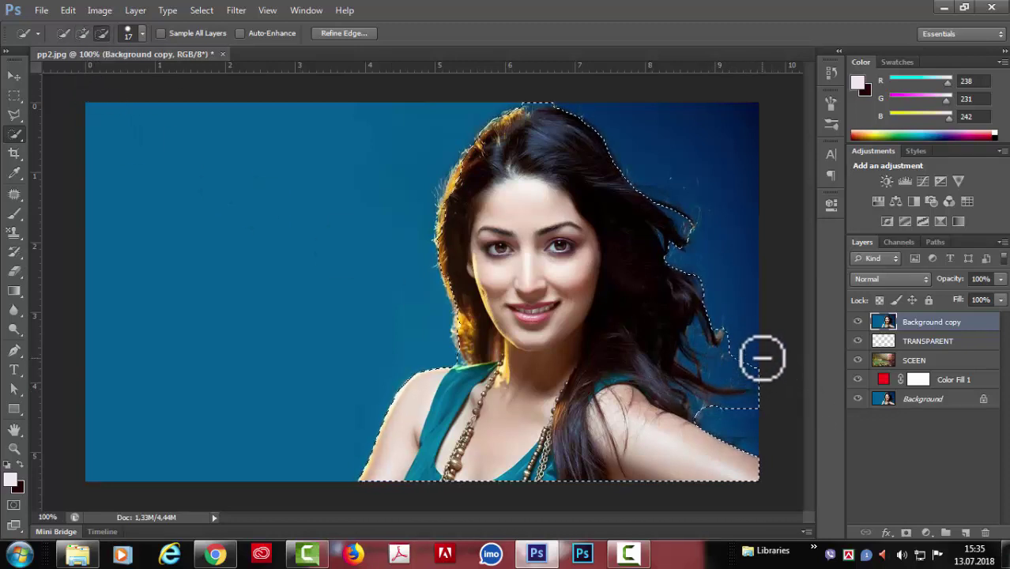
pyautogui.press('[')
pyautogui.press('[')
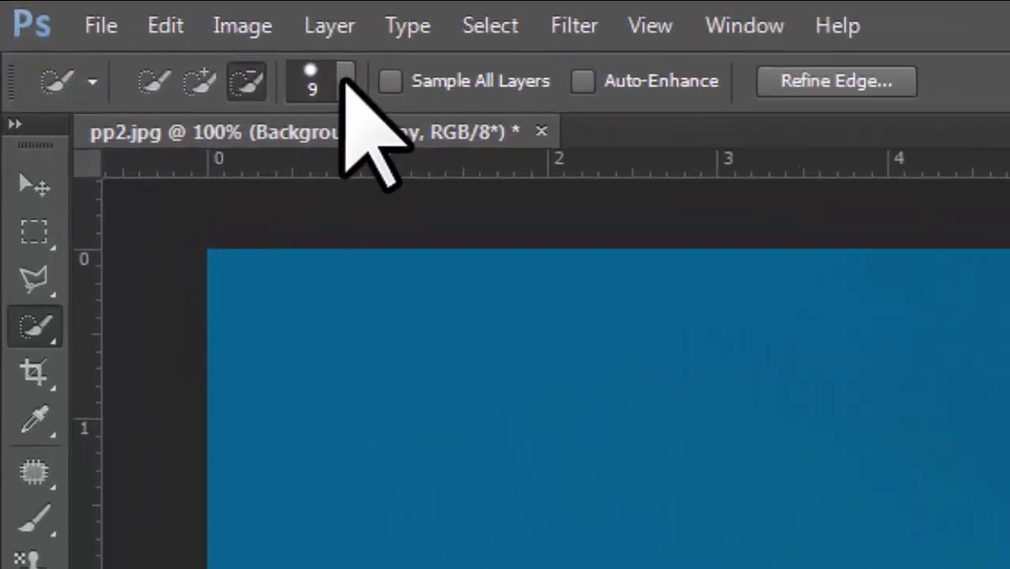
pyautogui.click(345, 81)
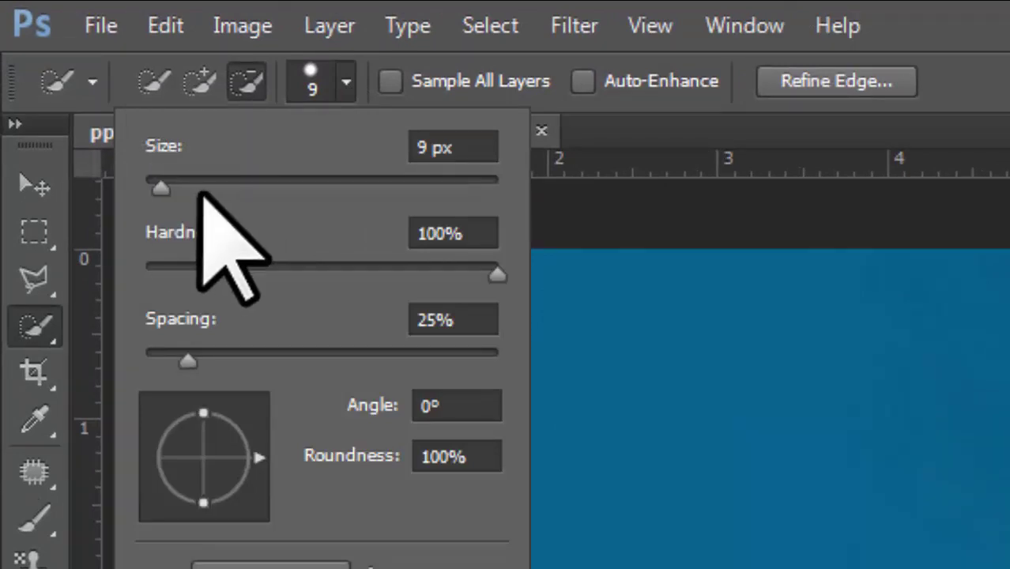
pyautogui.moveTo(166, 188)
pyautogui.mouseDown()
pyautogui.moveTo(318, 210)
pyautogui.moveTo(154, 198)
pyautogui.mouseUp()
pyautogui.click(794, 365)
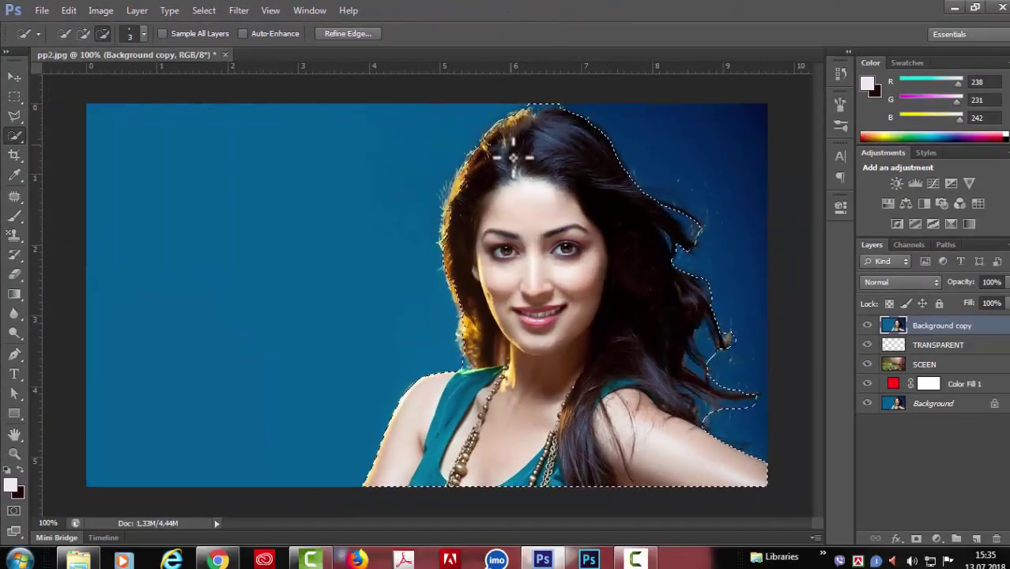
# Step: Touch up the selection outline along the woman's hair in add mode with the 3 px brush
pyautogui.click(84, 34)
pyautogui.click(660, 195)
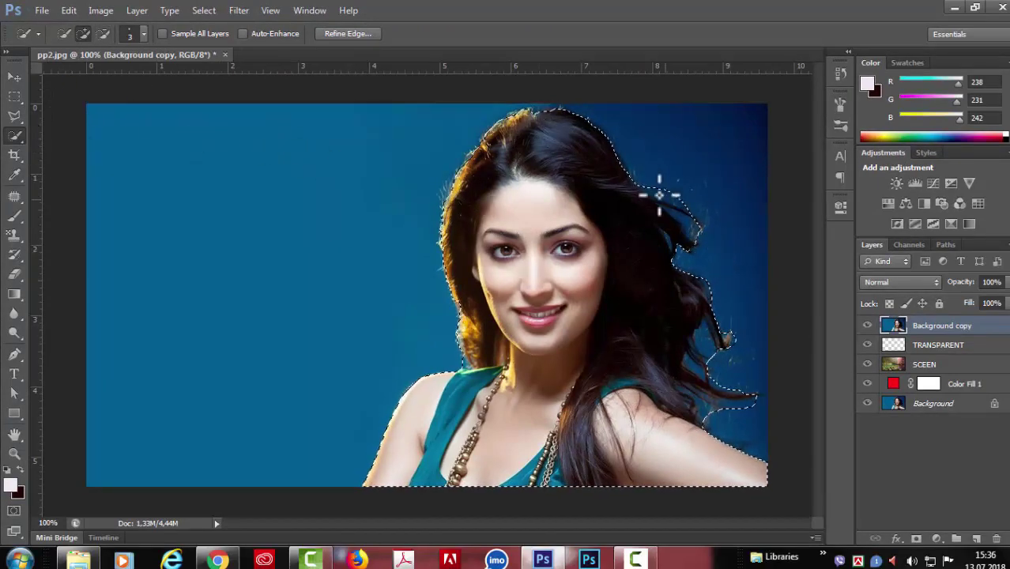
pyautogui.scroll(2, 724, 239)
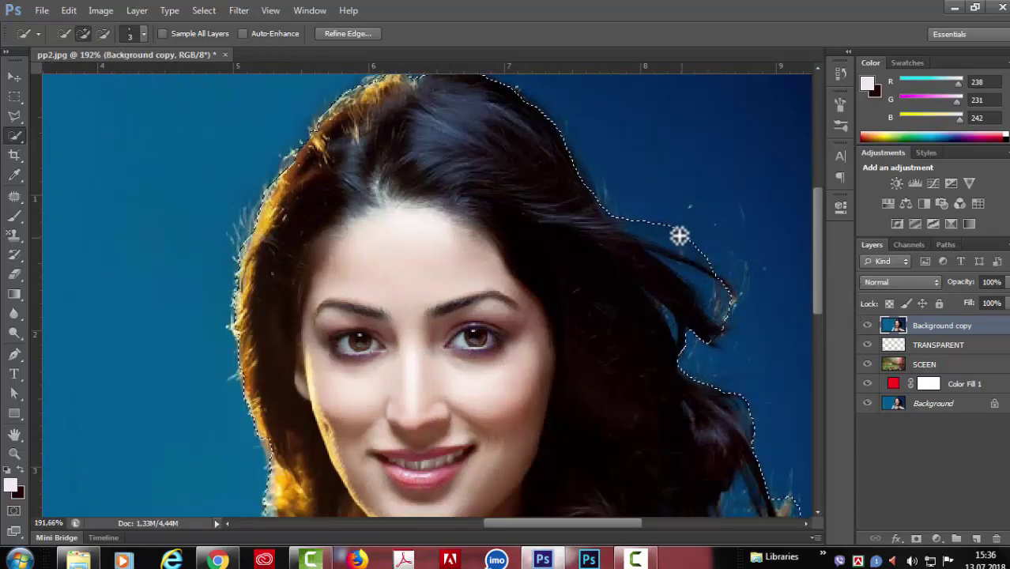
pyautogui.scroll(-3, 498, 269)
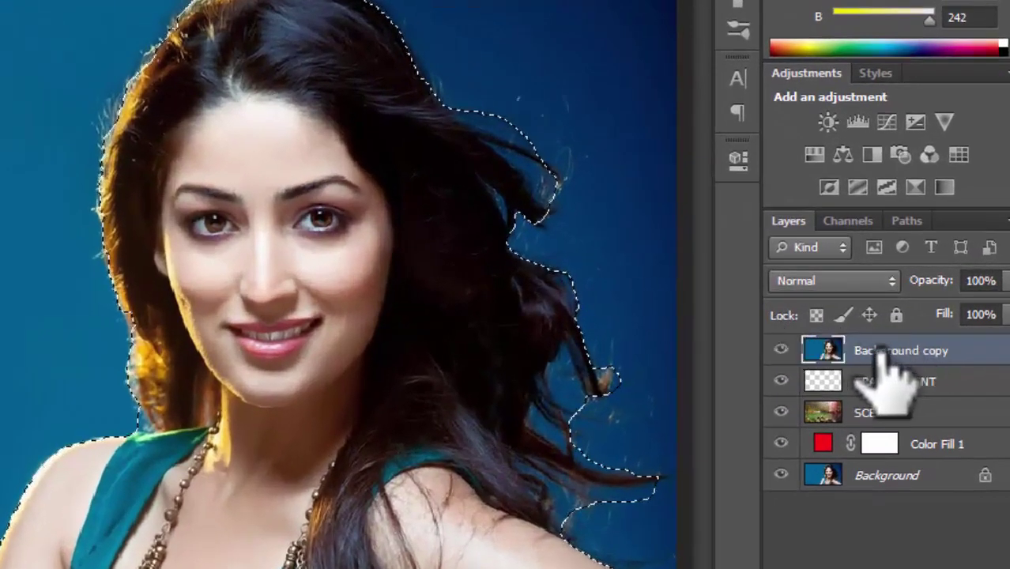
# Step: Examine the layer stack by hiding and reshowing layers to view TRANSPARENT, SCEEN, Color Fill 1 and Background beneath Background copy
pyautogui.click(781, 350)
pyautogui.click(781, 350)
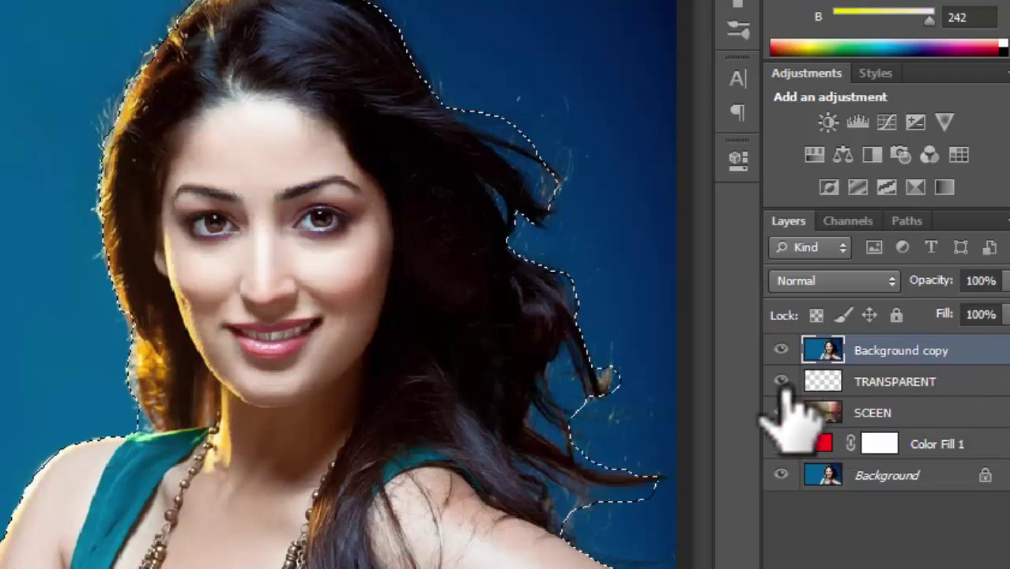
pyautogui.click(937, 417)
pyautogui.click(781, 350)
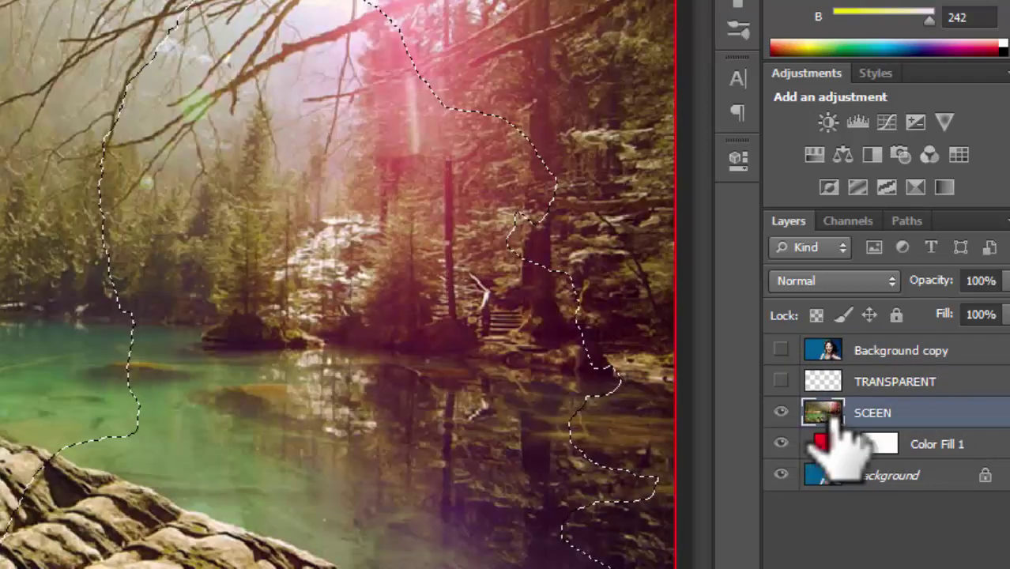
pyautogui.click(781, 381)
pyautogui.click(781, 350)
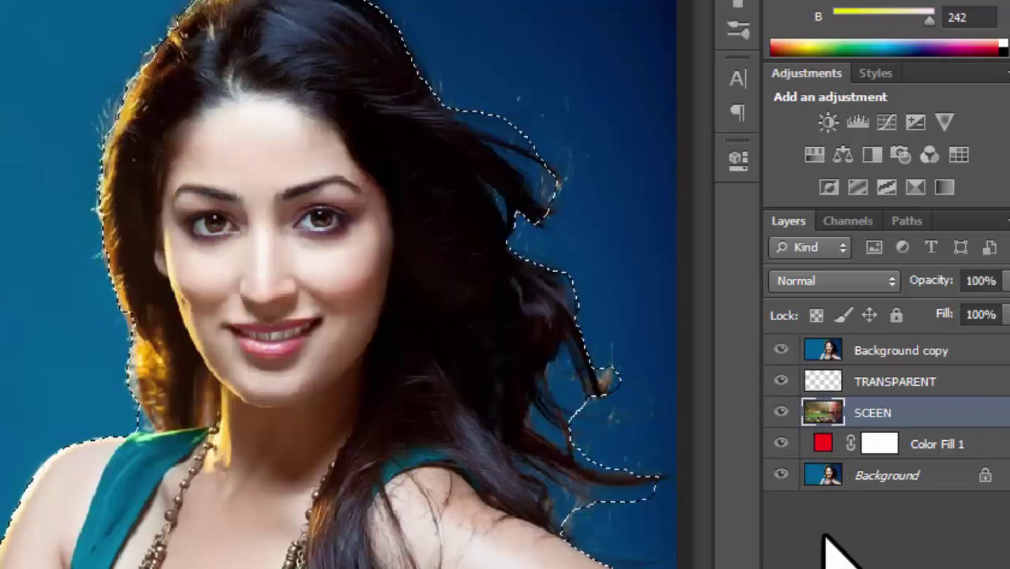
pyautogui.click(781, 443)
pyautogui.click(952, 477)
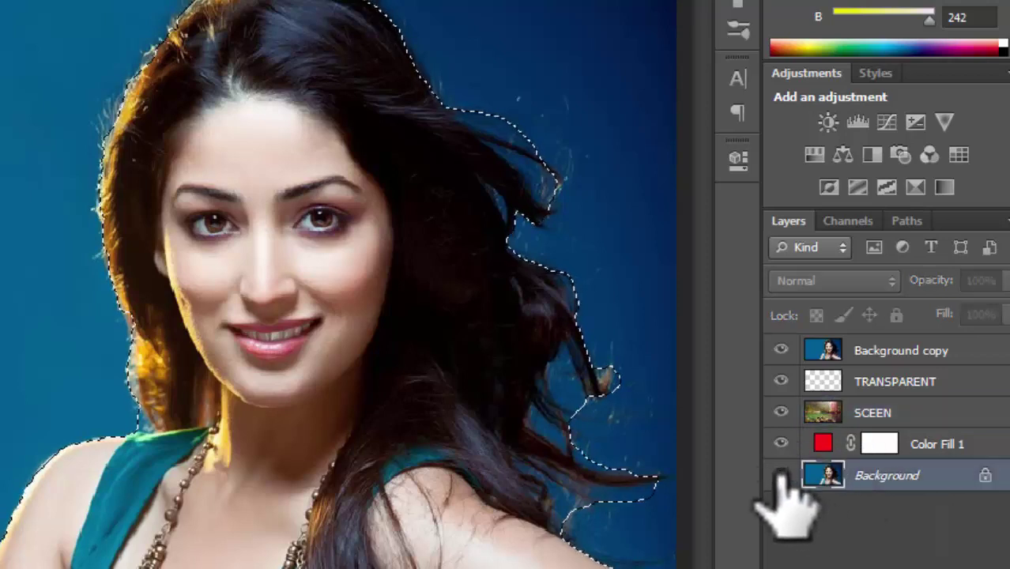
pyautogui.click(782, 475)
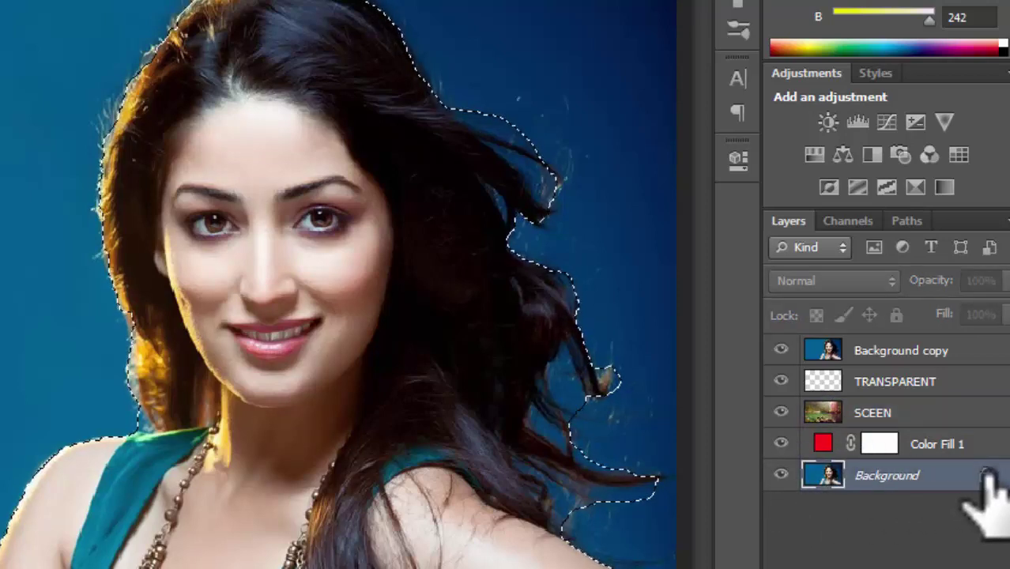
# Step: Open Refine Edge for the woman's selection on the Background copy layer and move its dialog clear of the portrait
pyautogui.click(952, 356)
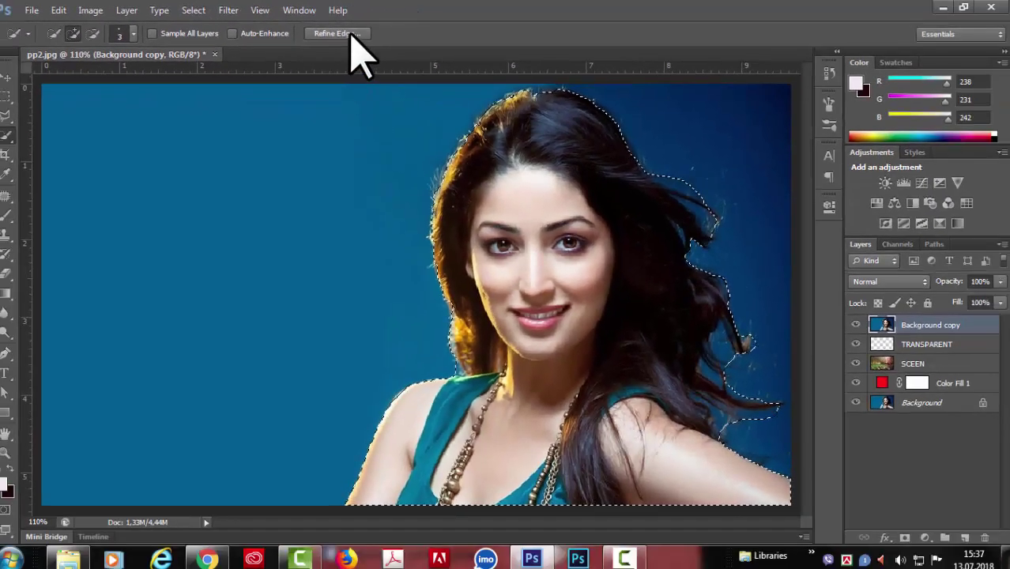
pyautogui.click(336, 33)
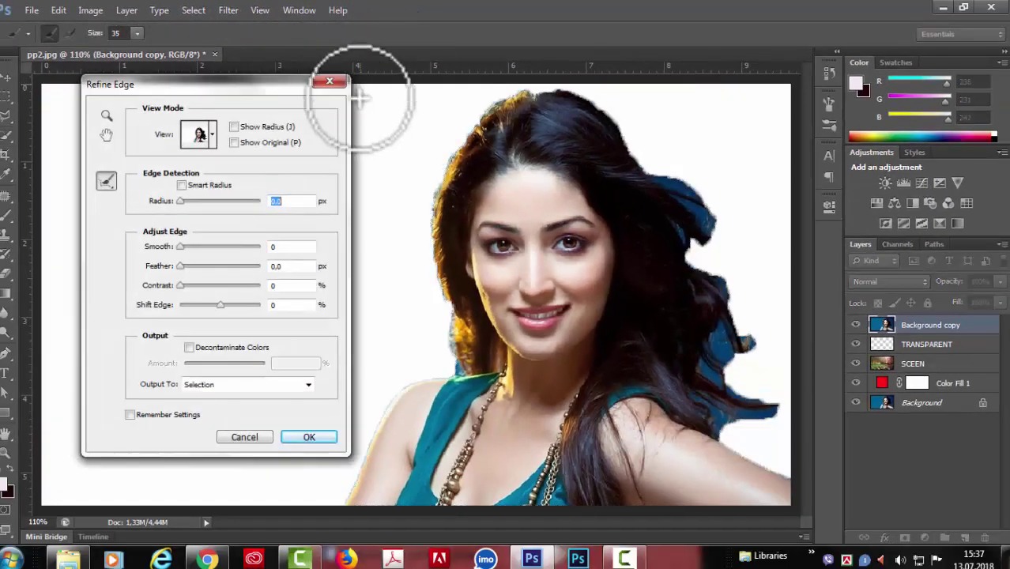
pyautogui.moveTo(303, 87); pyautogui.dragTo(241, 103)
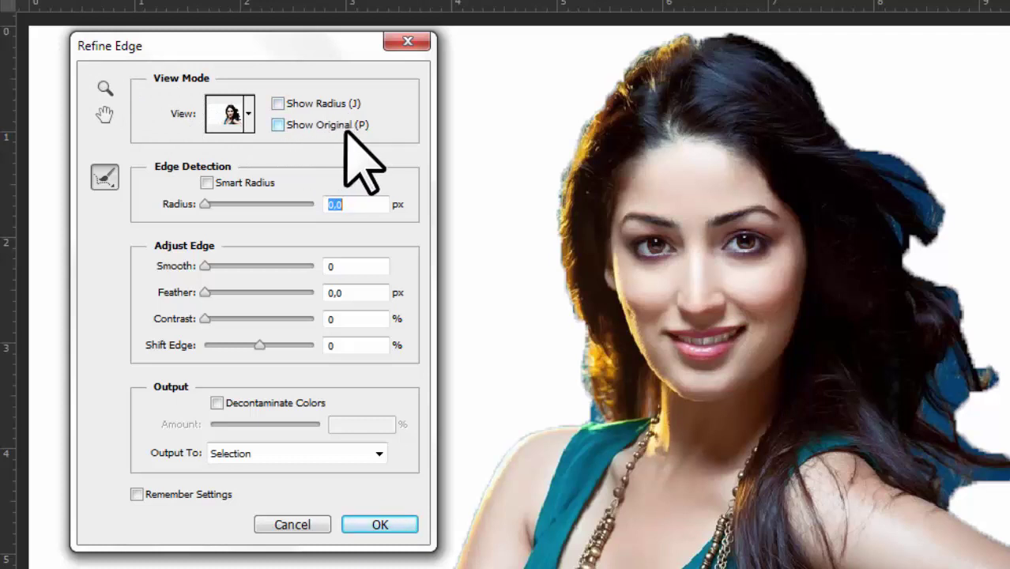
# Step: Compare the woman's selection in each Refine Edge view mode from Marching Ants to Reveal Layer, ending on On Black
pyautogui.click(227, 106)
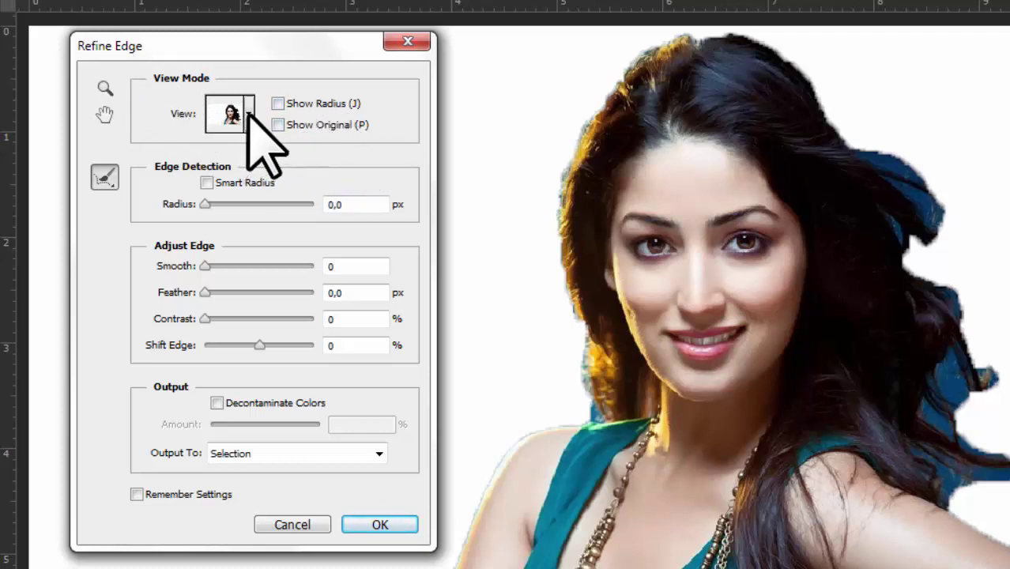
pyautogui.click(249, 114)
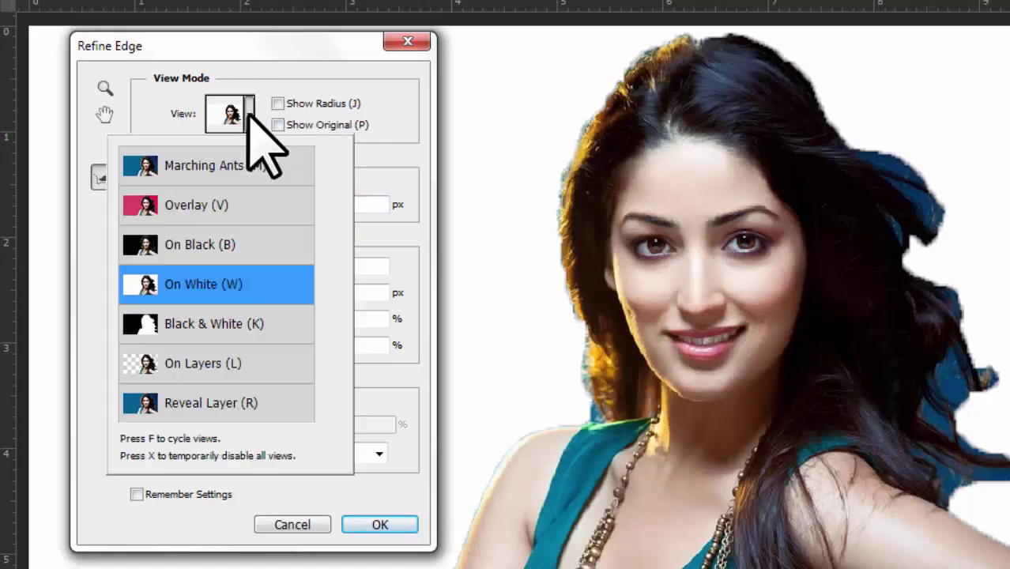
pyautogui.click(158, 167)
pyautogui.click(230, 113)
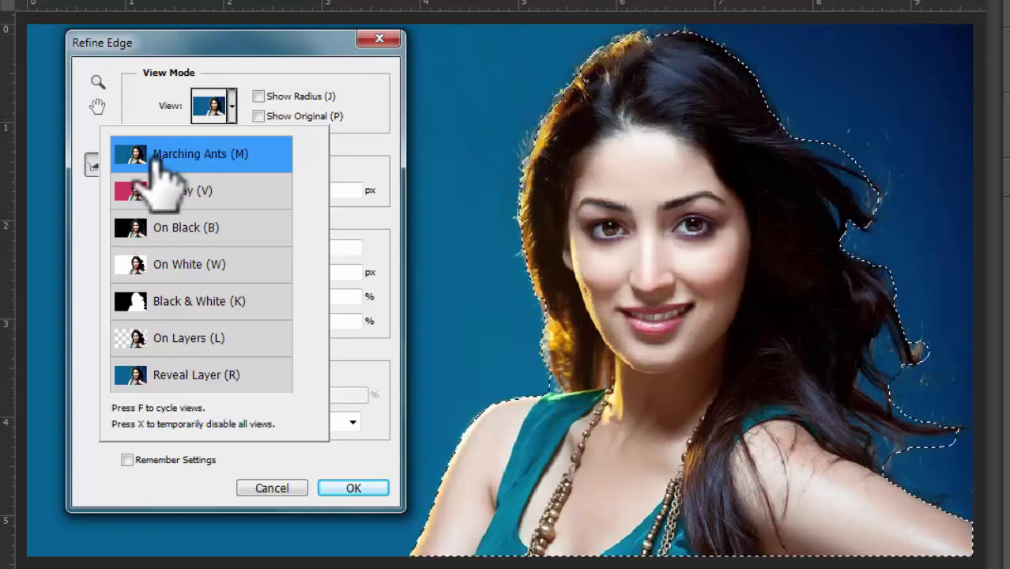
pyautogui.click(214, 190)
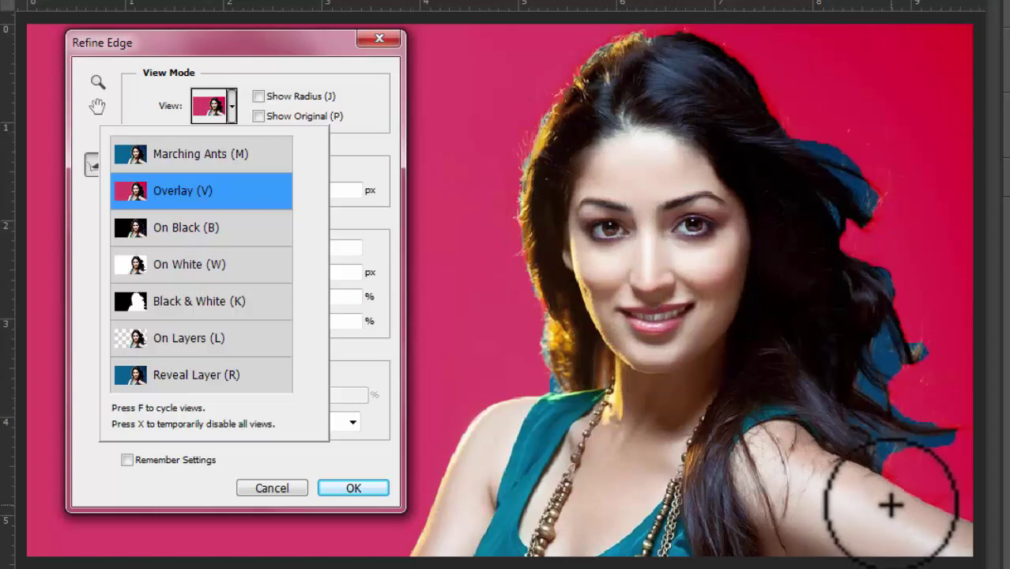
pyautogui.click(177, 229)
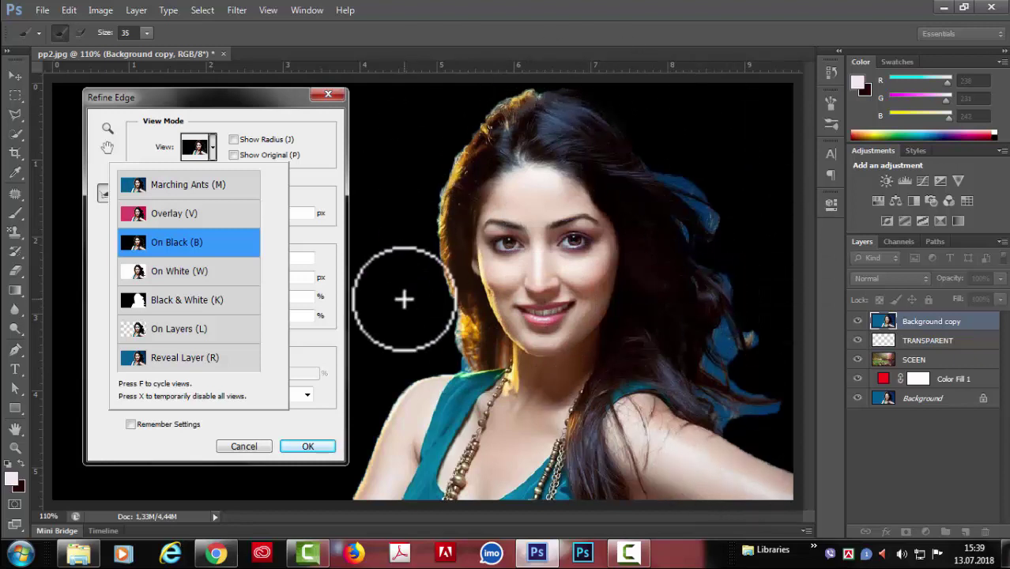
pyautogui.click(170, 275)
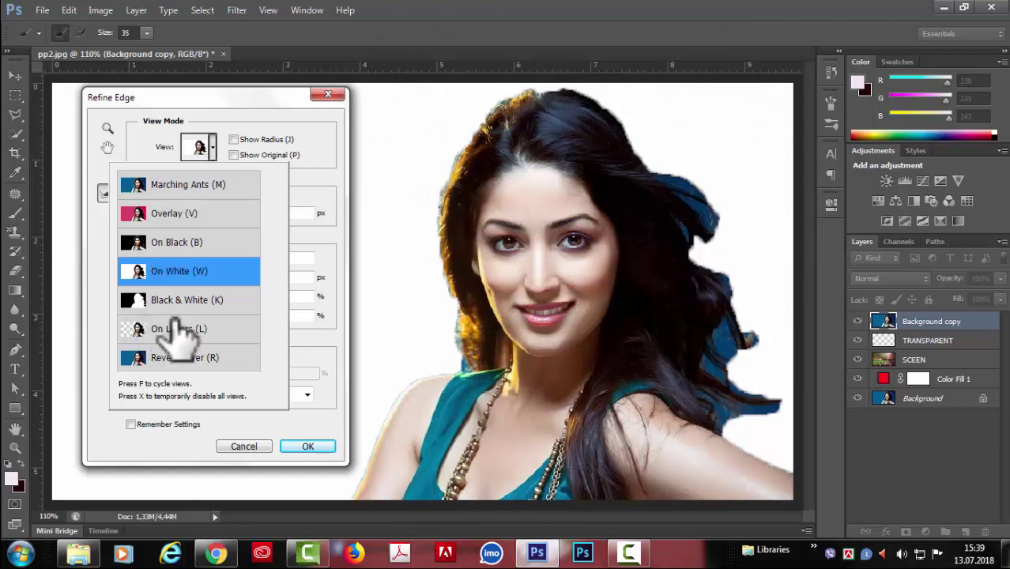
pyautogui.click(204, 301)
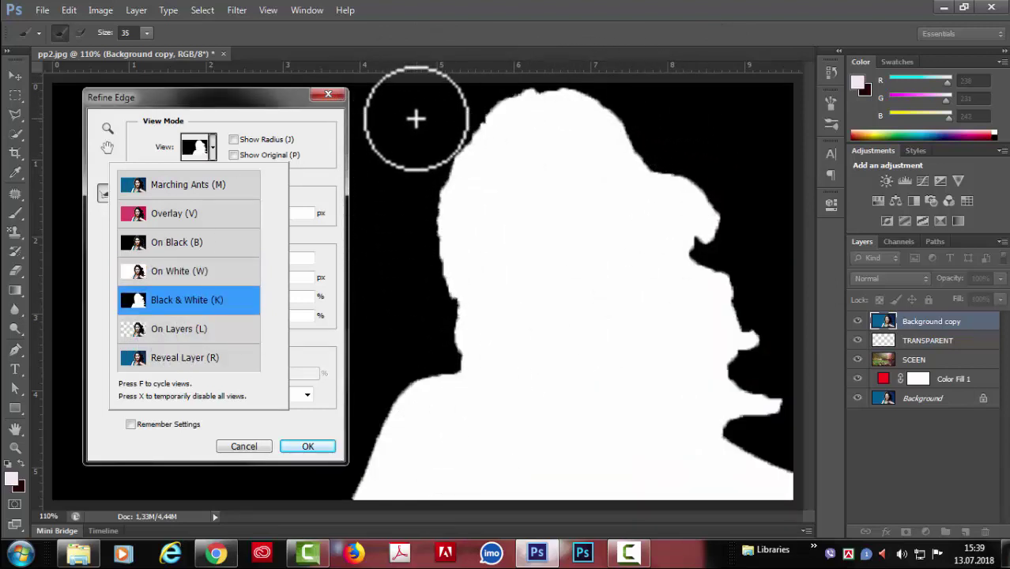
pyautogui.click(225, 331)
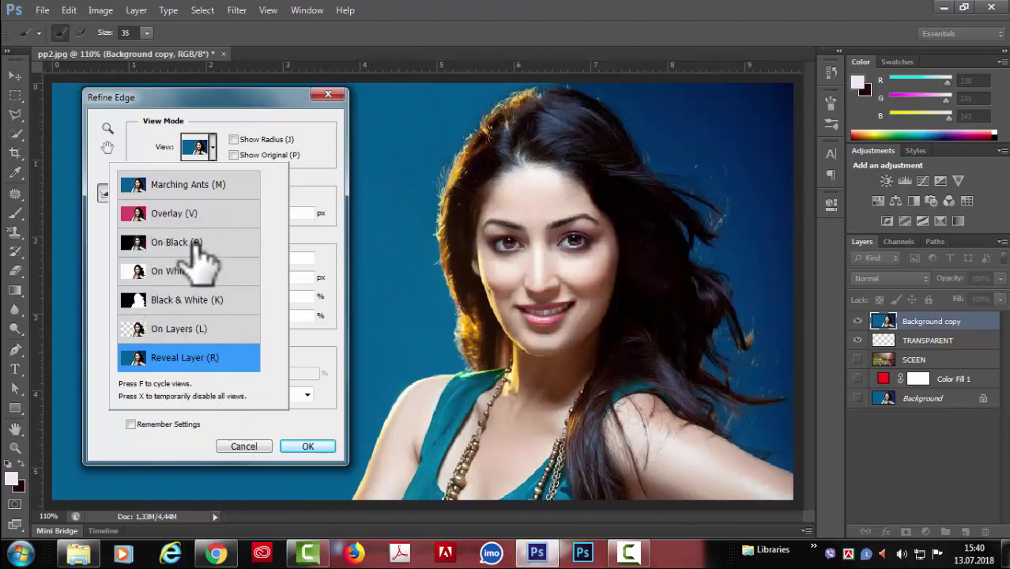
pyautogui.click(305, 146)
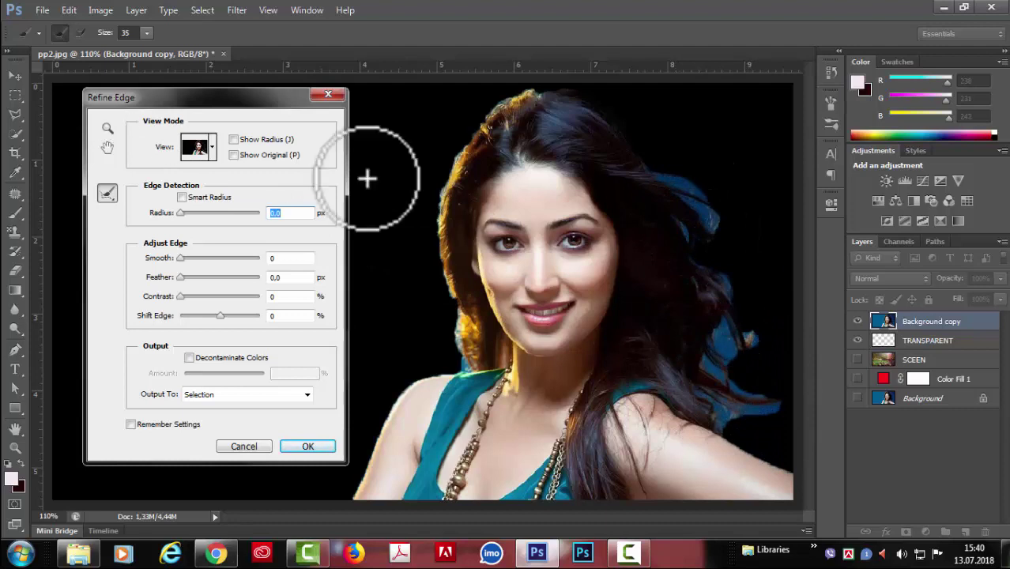
# Step: Try Smooth at 100 and lower values, check the selection in the Overlay view, and reset Smooth to 0
pyautogui.moveTo(117, 108); pyautogui.dragTo(113, 117)
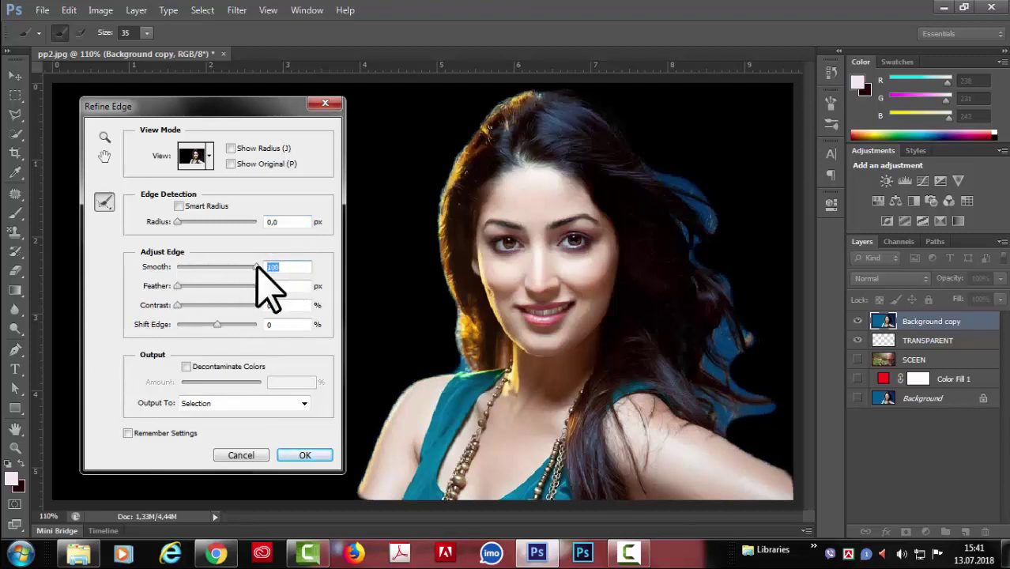
pyautogui.moveTo(191, 260); pyautogui.dragTo(2, 290)
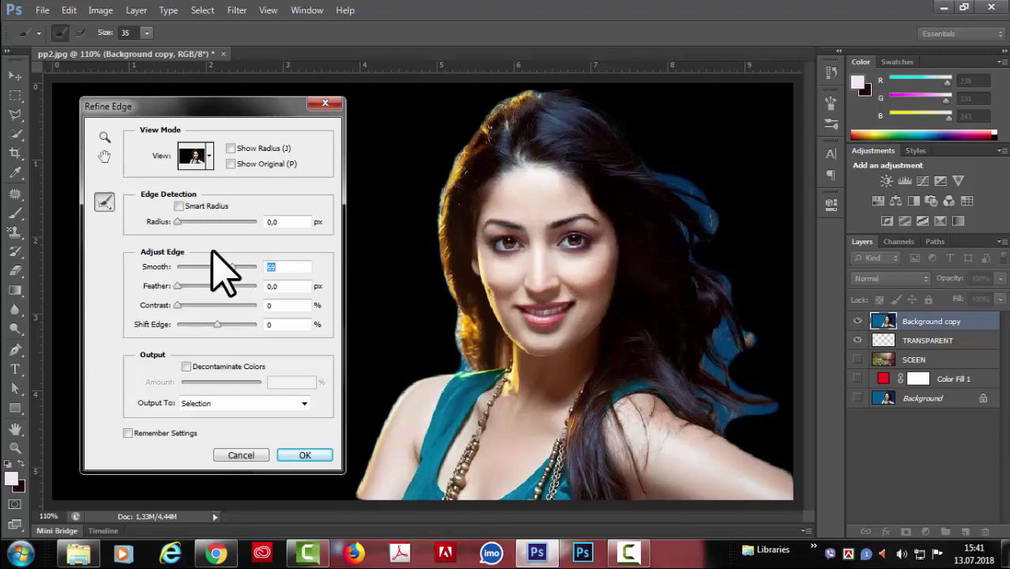
pyautogui.click(208, 155)
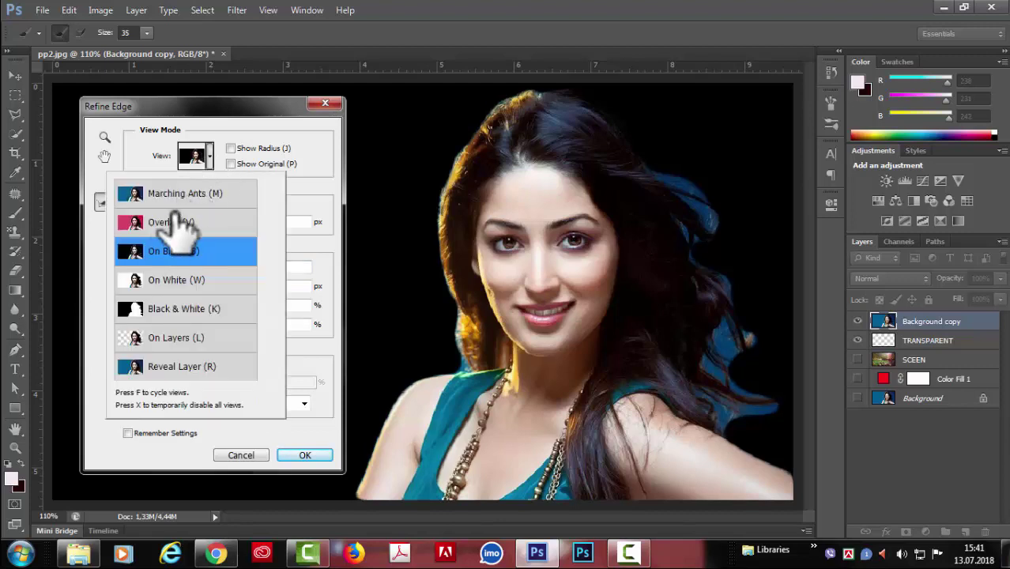
pyautogui.click(170, 223)
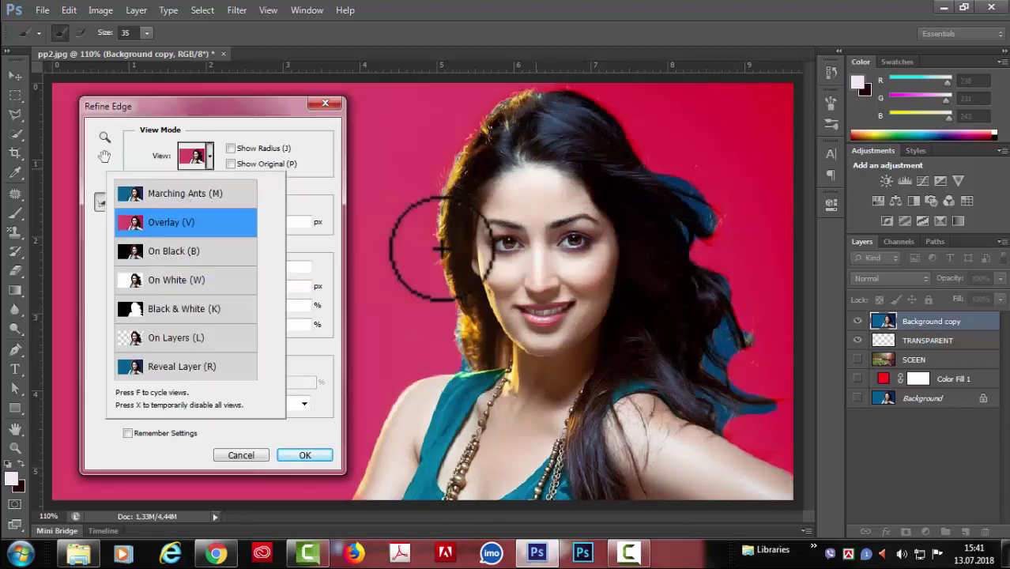
pyautogui.click(295, 164)
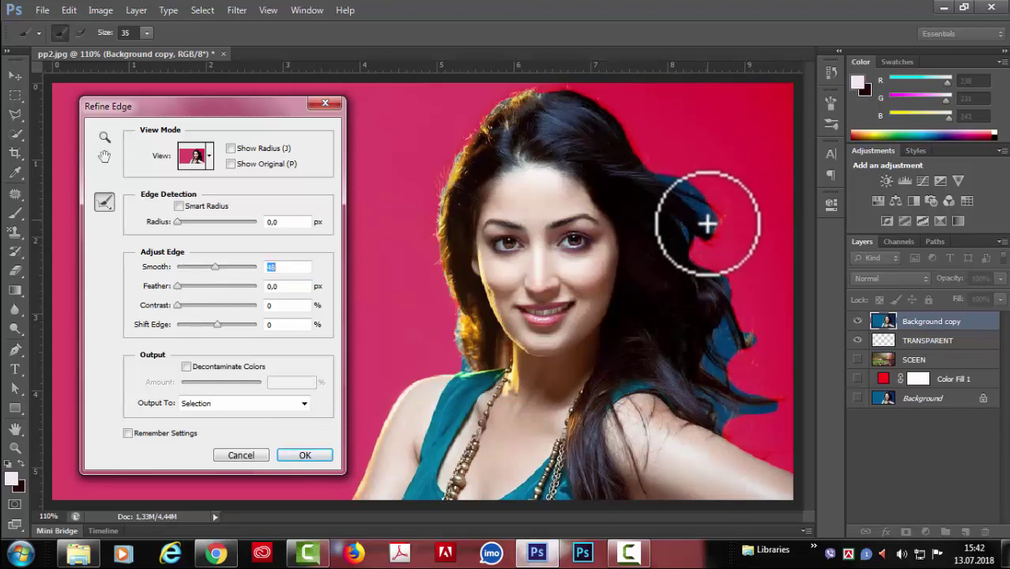
pyautogui.write('0')
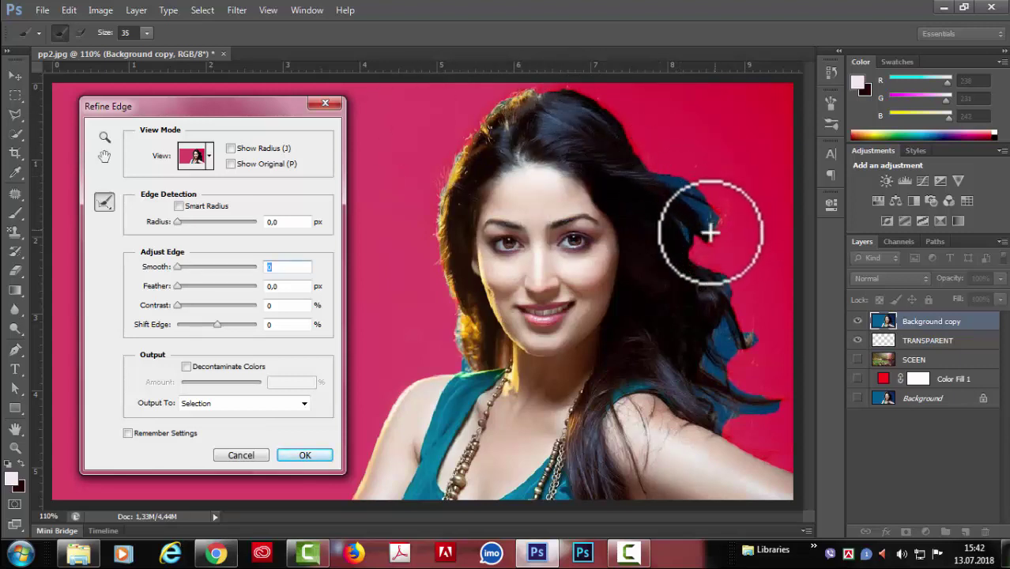
# Step: Try the Feather and Contrast adjustments, raising Contrast to 100%, and return both to 0
pyautogui.moveTo(179, 286); pyautogui.dragTo(179, 308)
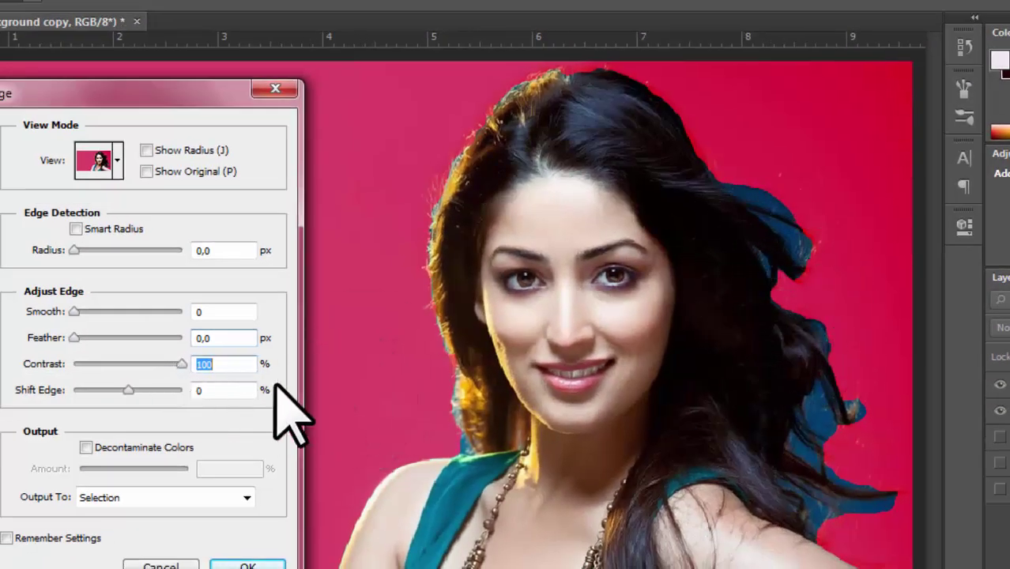
pyautogui.moveTo(186, 368); pyautogui.dragTo(11, 386)
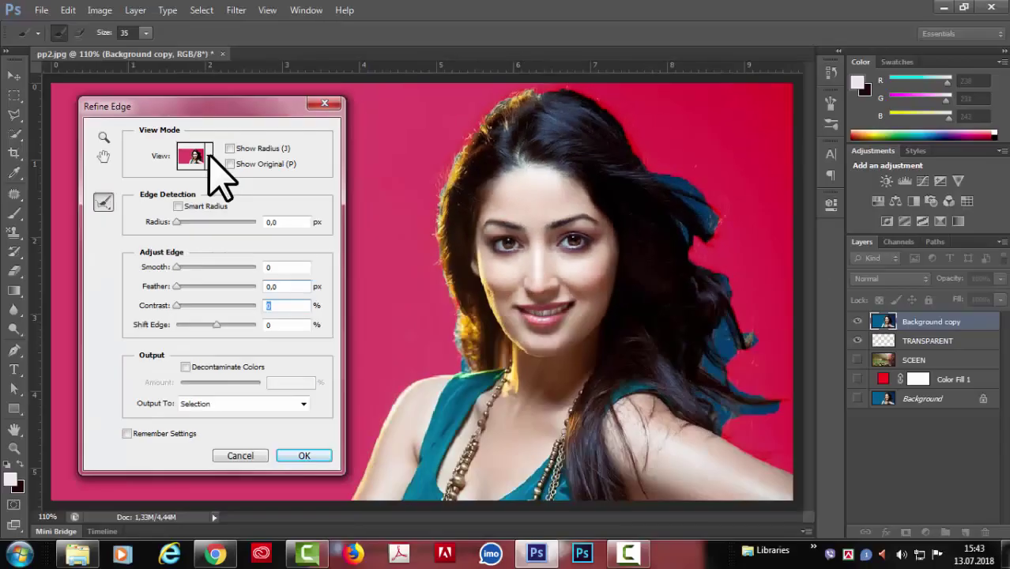
# Step: Preview the selection edge in the On Black and Black & White view modes, ending on Black & White
pyautogui.click(117, 159)
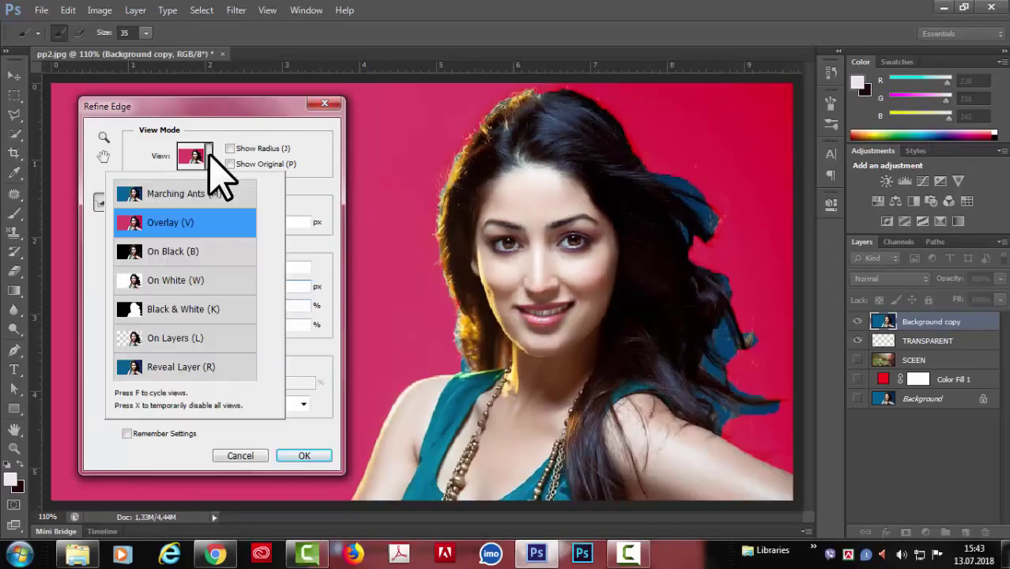
pyautogui.click(172, 253)
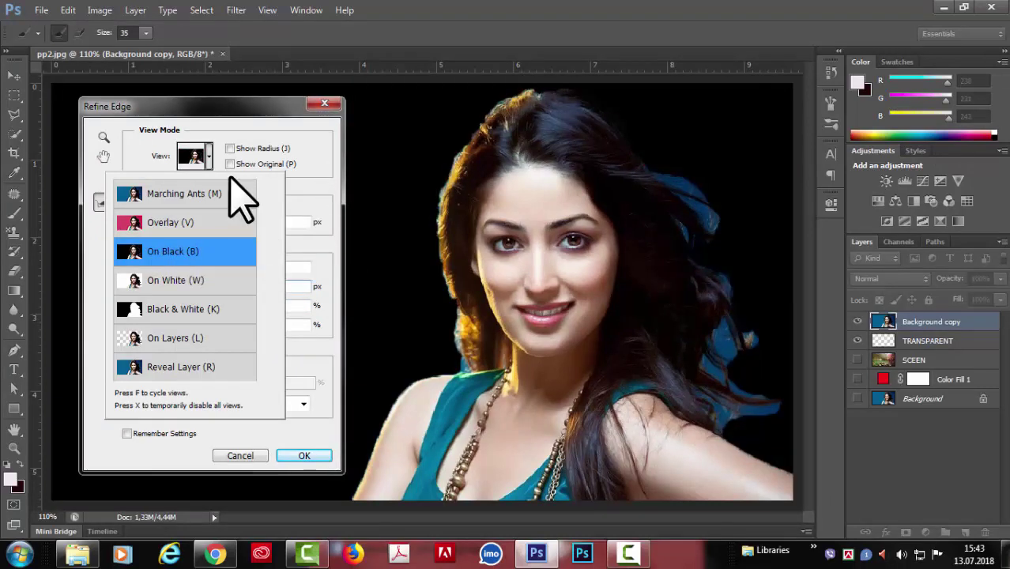
pyautogui.click(207, 156)
pyautogui.click(208, 156)
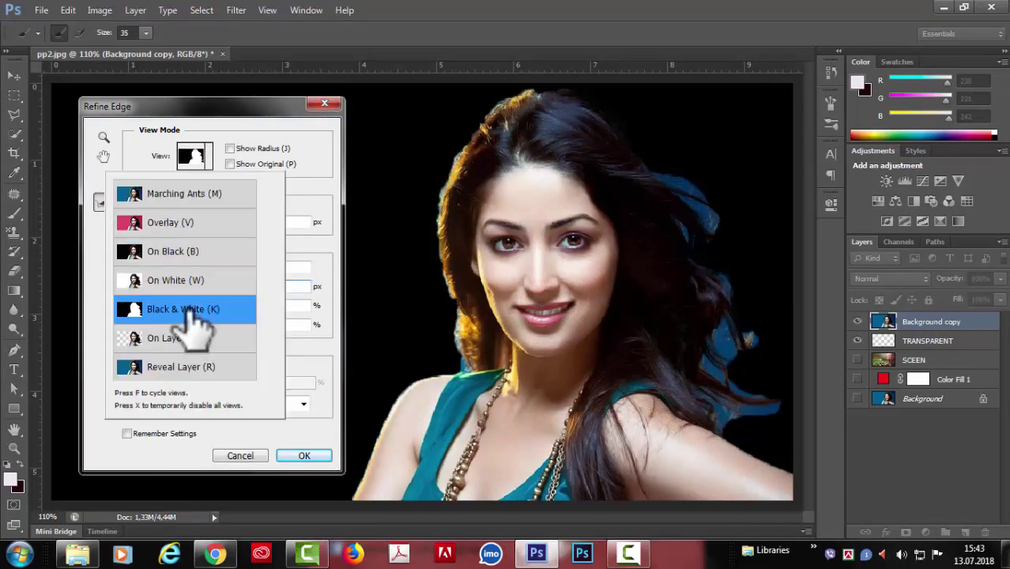
pyautogui.click(255, 307)
pyautogui.click(318, 140)
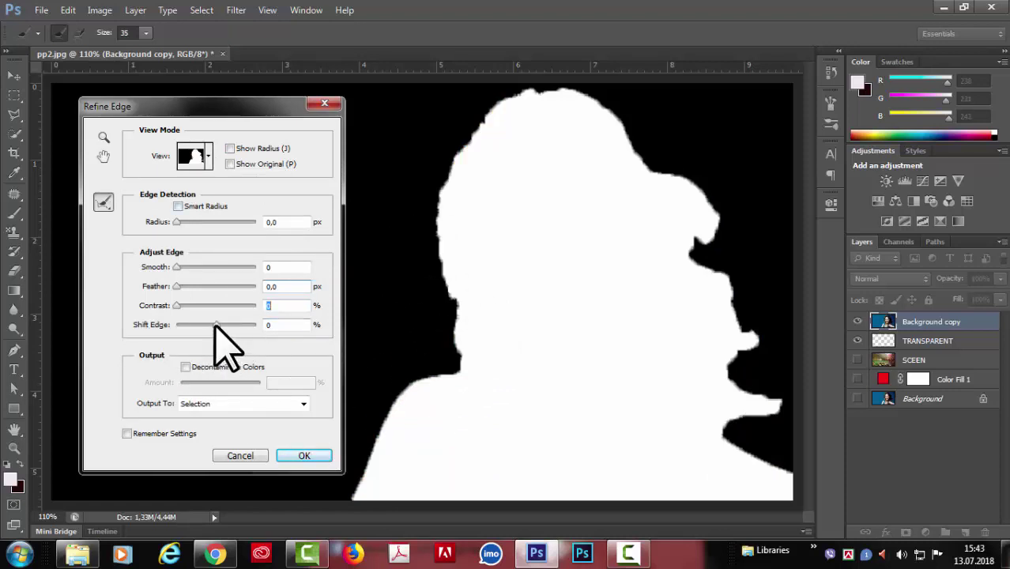
# Step: Try Shift Edge on the Black & White mask at -83%, -12% and +100%, and bring it back near zero
pyautogui.moveTo(188, 325); pyautogui.dragTo(185, 324)
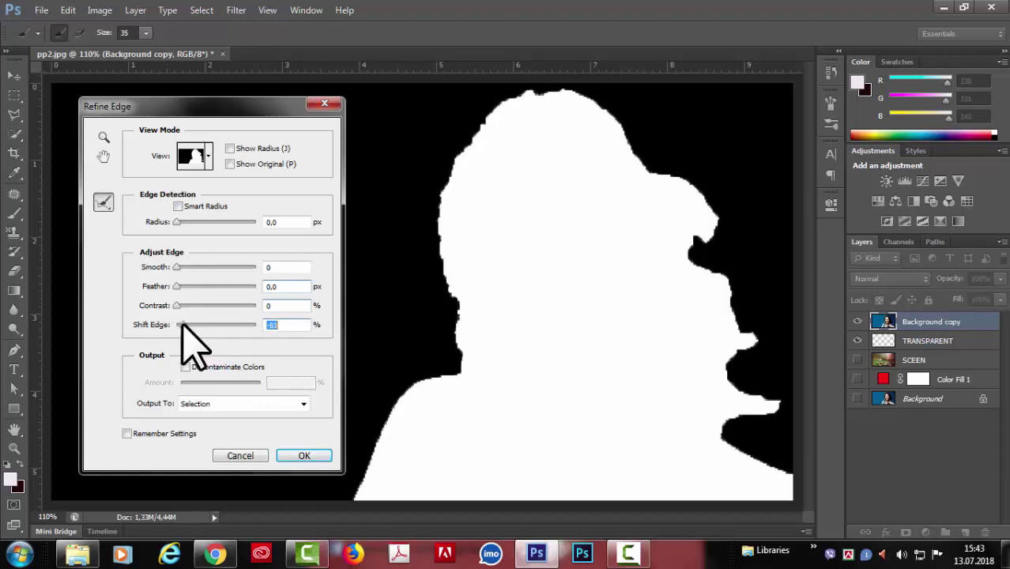
pyautogui.moveTo(473, 129)
pyautogui.mouseDown()
pyautogui.moveTo(494, 103)
pyautogui.moveTo(643, 108)
pyautogui.mouseUp()
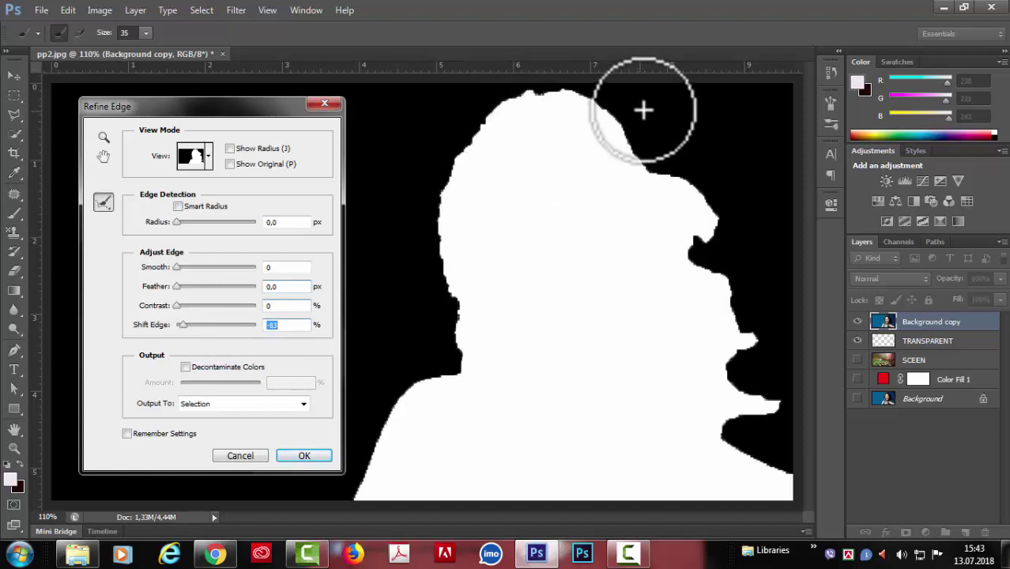
pyautogui.moveTo(182, 324); pyautogui.dragTo(124, 328)
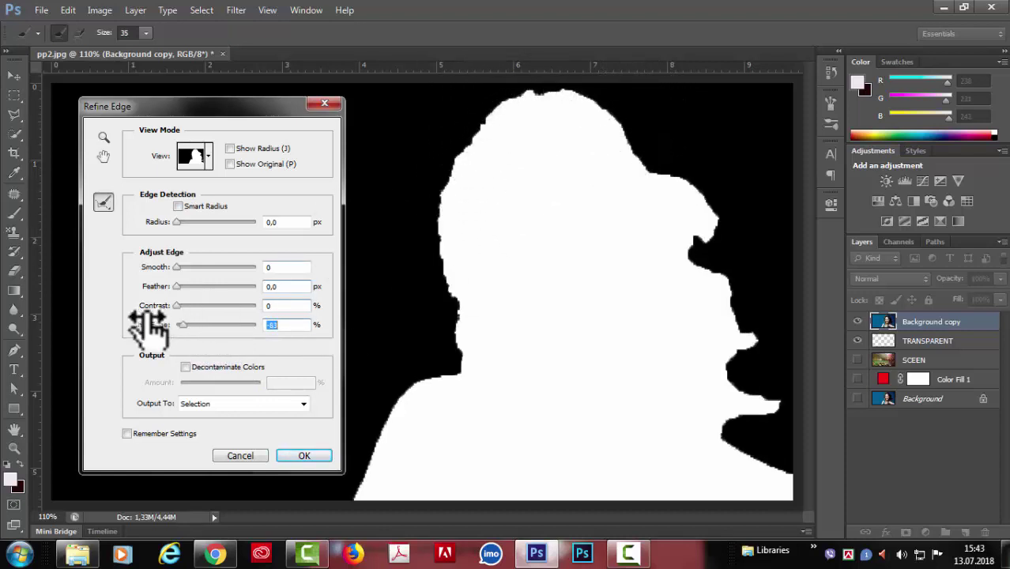
pyautogui.moveTo(208, 325); pyautogui.dragTo(211, 325)
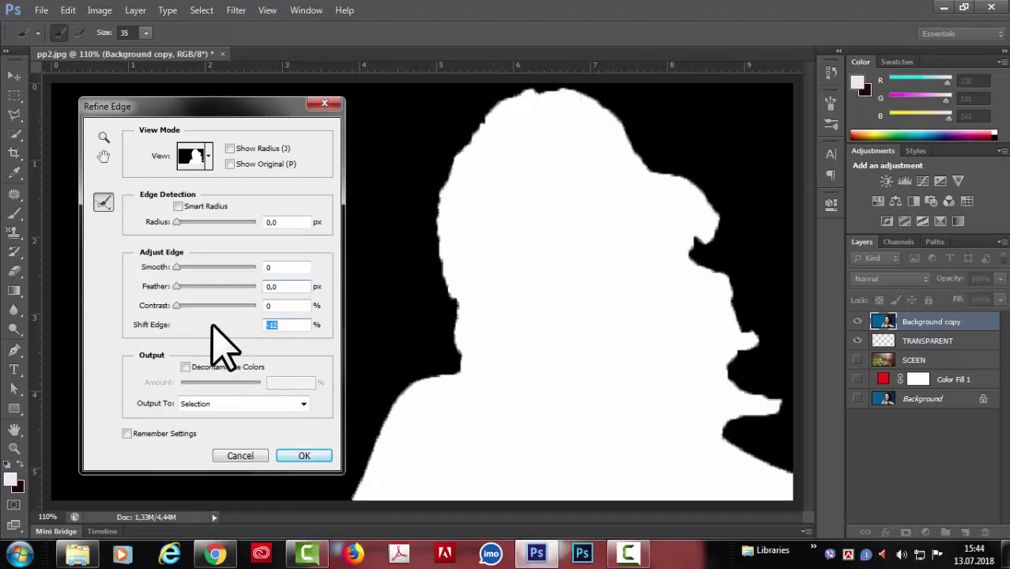
pyautogui.moveTo(222, 324); pyautogui.dragTo(229, 326)
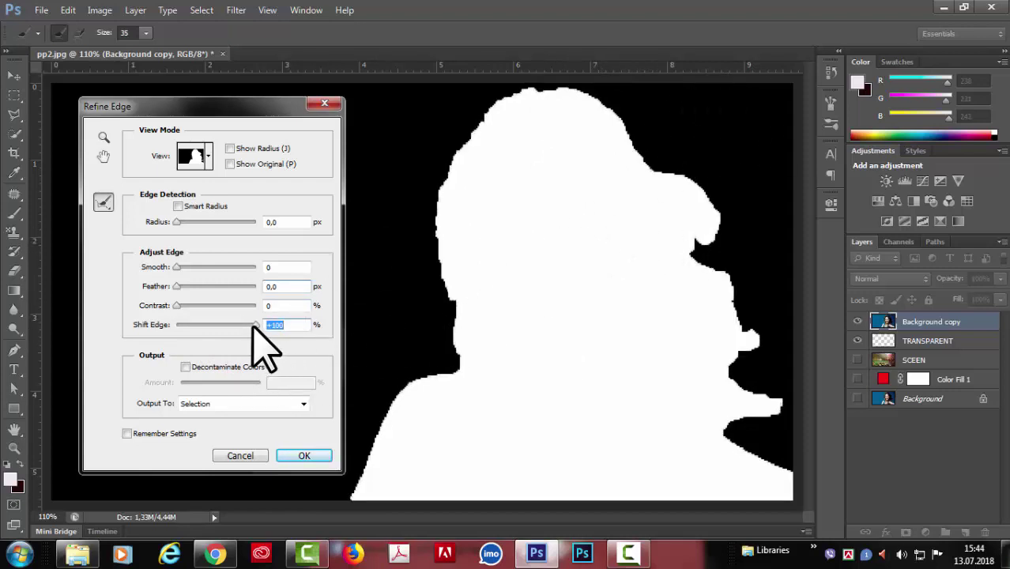
pyautogui.moveTo(213, 330); pyautogui.dragTo(216, 330)
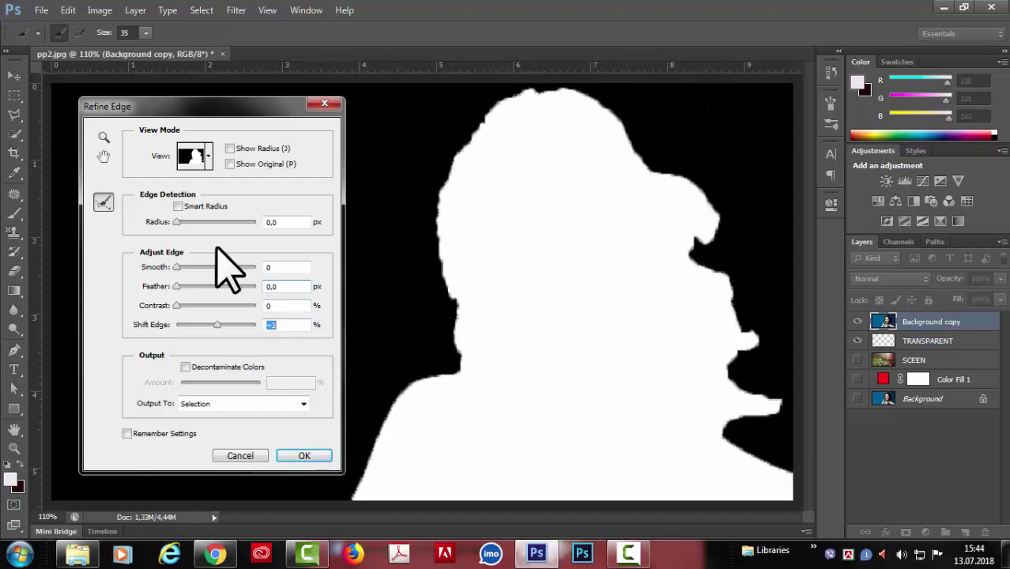
# Step: Switch the preview to On Black, try Shift Edge at values including -91% and -21%, and reset it to 0
pyautogui.click(207, 157)
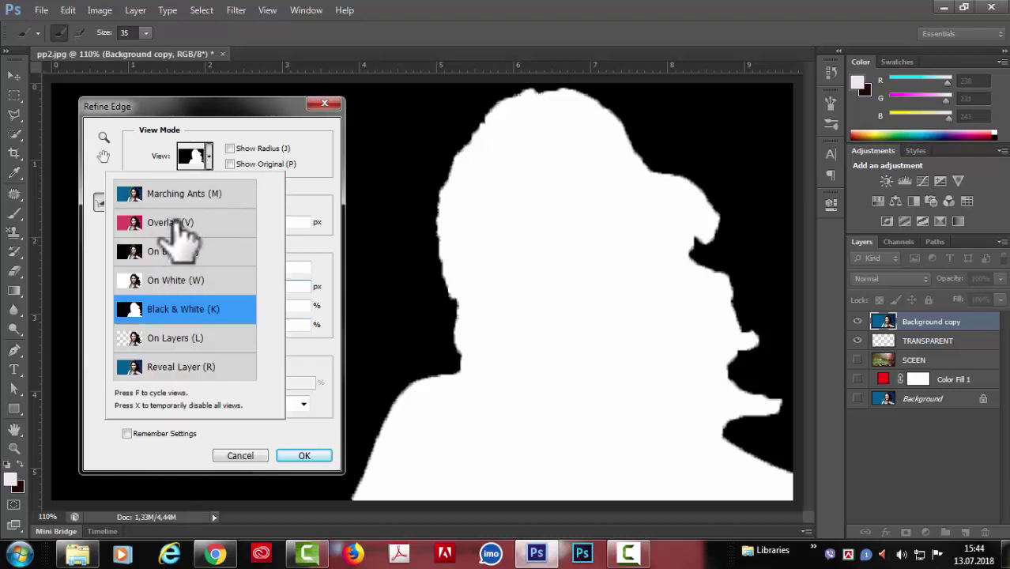
pyautogui.click(179, 253)
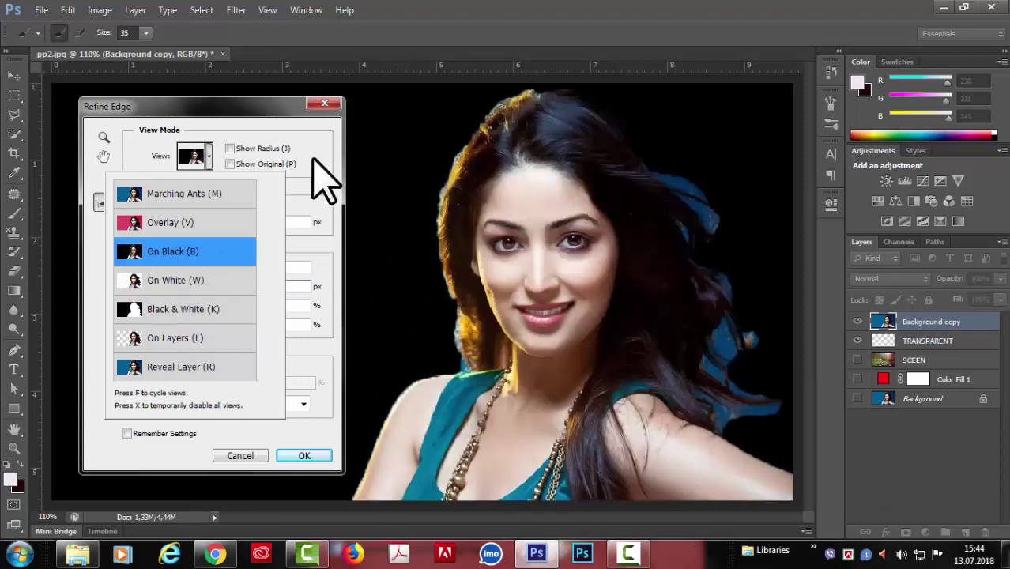
pyautogui.click(322, 190)
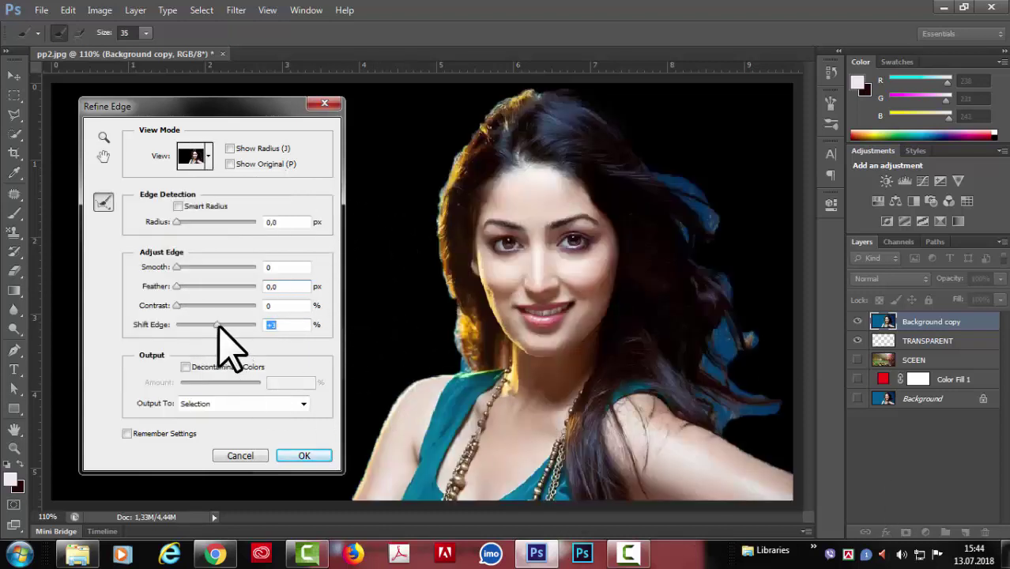
pyautogui.moveTo(243, 325); pyautogui.dragTo(270, 331)
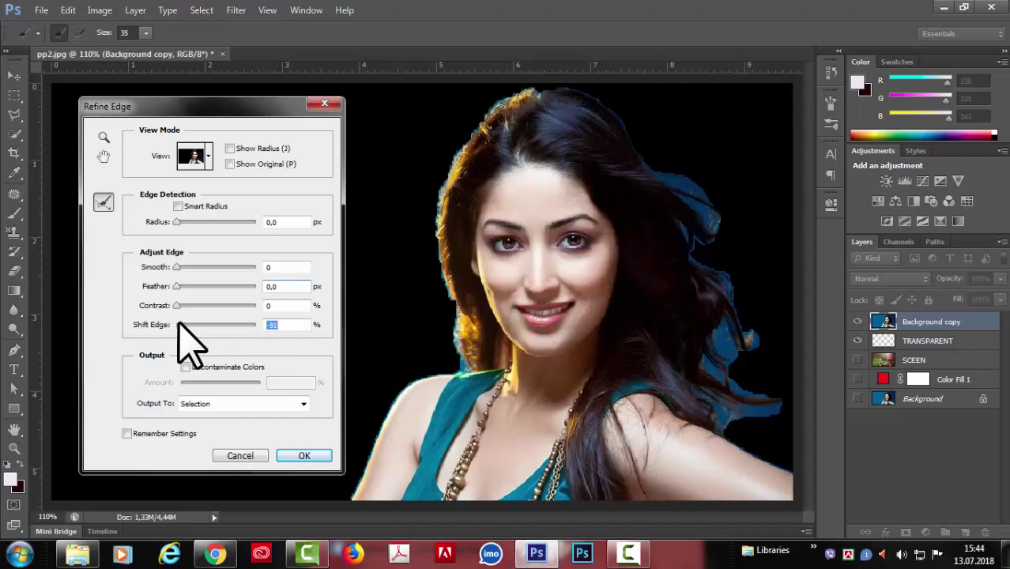
pyautogui.moveTo(180, 325); pyautogui.dragTo(161, 339)
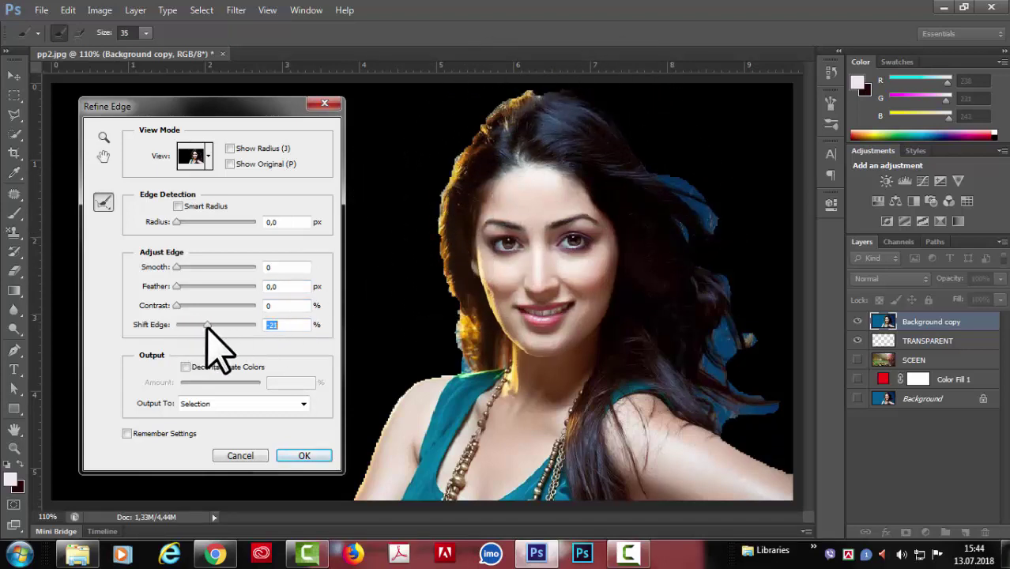
pyautogui.moveTo(207, 324); pyautogui.dragTo(214, 325)
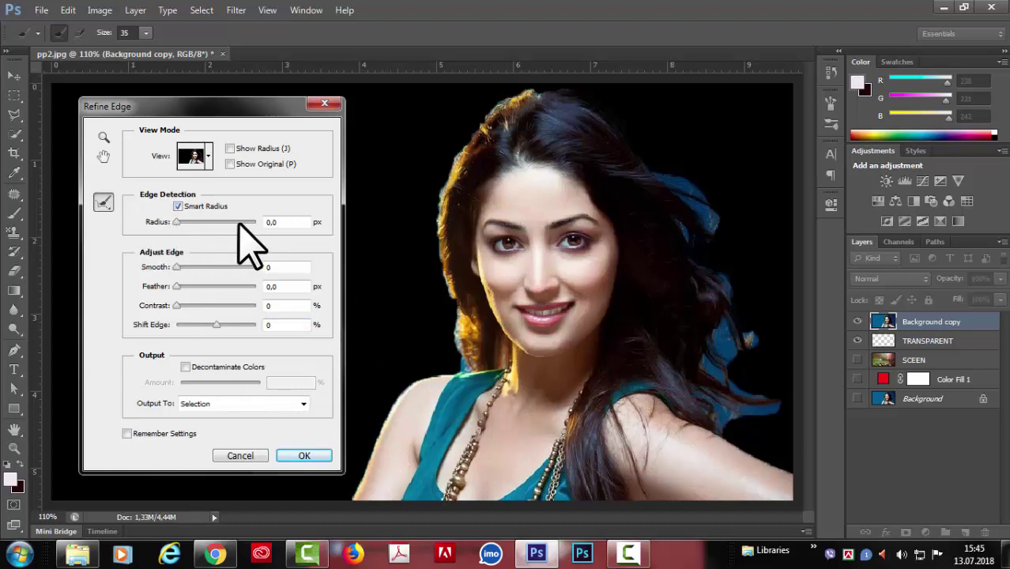
# Step: Enable Smart Radius, try the edge detection Radius at its maximum on the hair, and return it to 0 px
pyautogui.moveTo(186, 222); pyautogui.dragTo(255, 224)
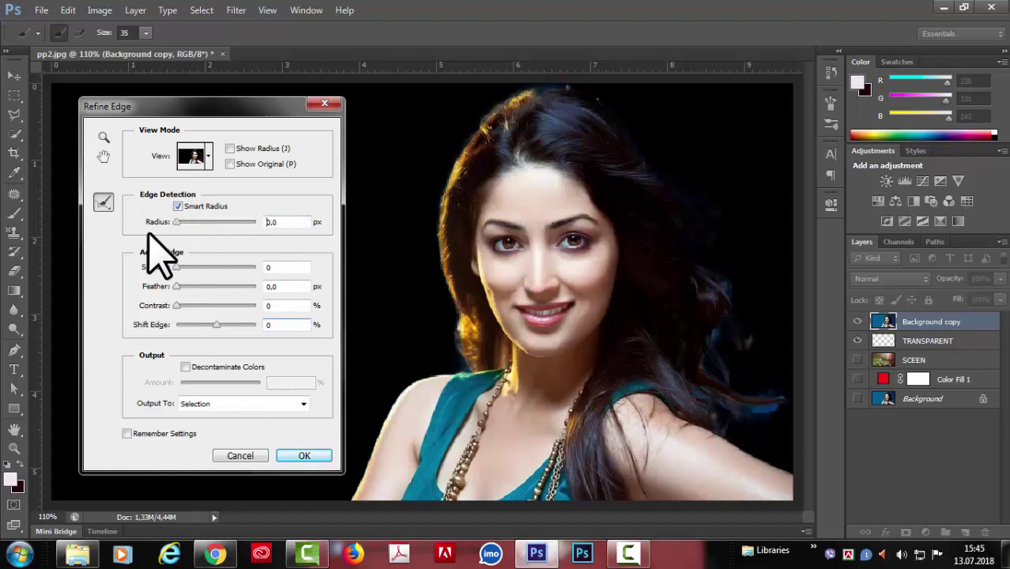
pyautogui.moveTo(148, 234); pyautogui.dragTo(150, 234)
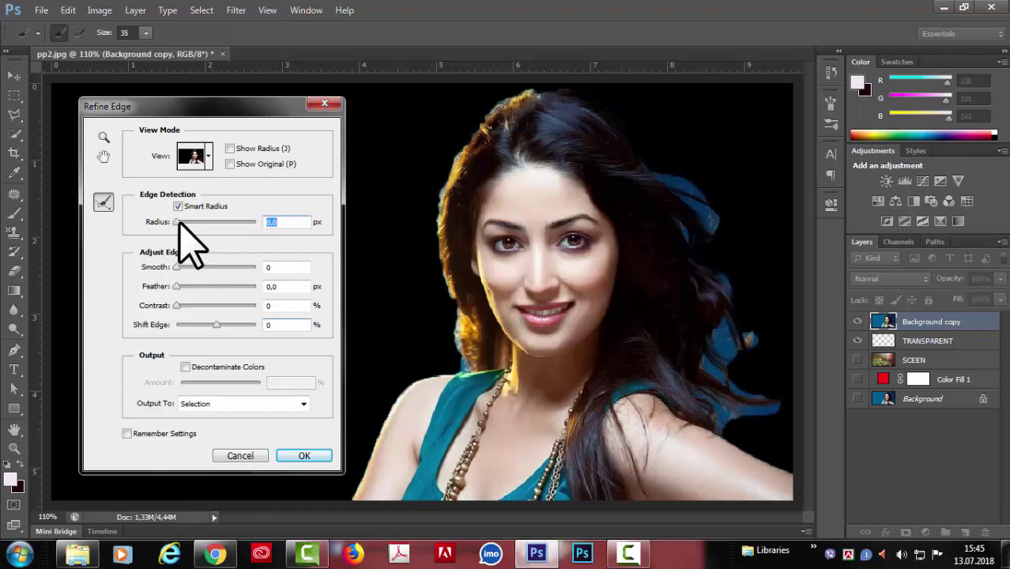
# Step: Raise the Smart Radius edge detection Radius to 74.5 px and open the Refine Radius brush size setting
pyautogui.moveTo(190, 221); pyautogui.dragTo(191, 222)
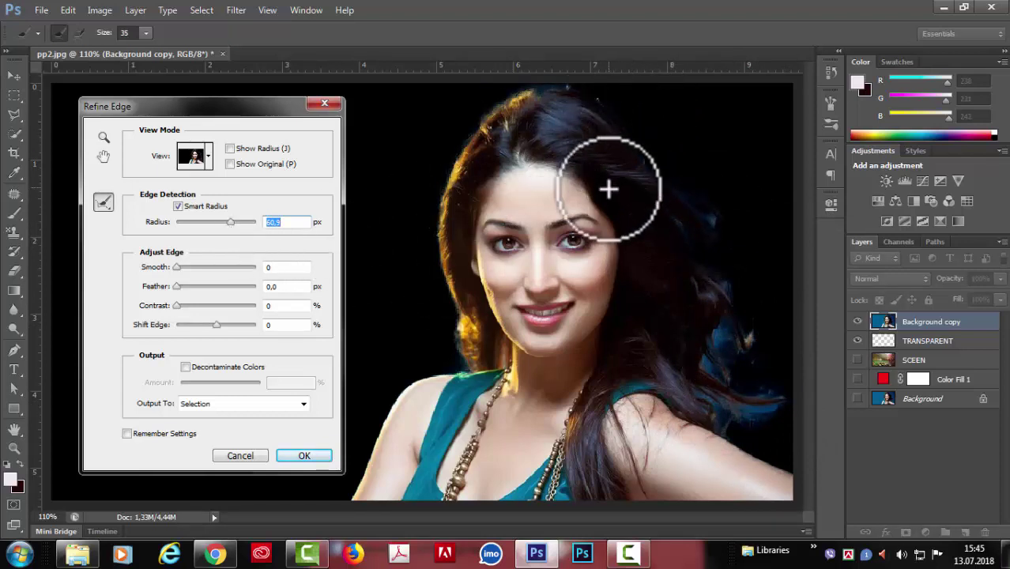
pyautogui.moveTo(234, 222); pyautogui.dragTo(237, 222)
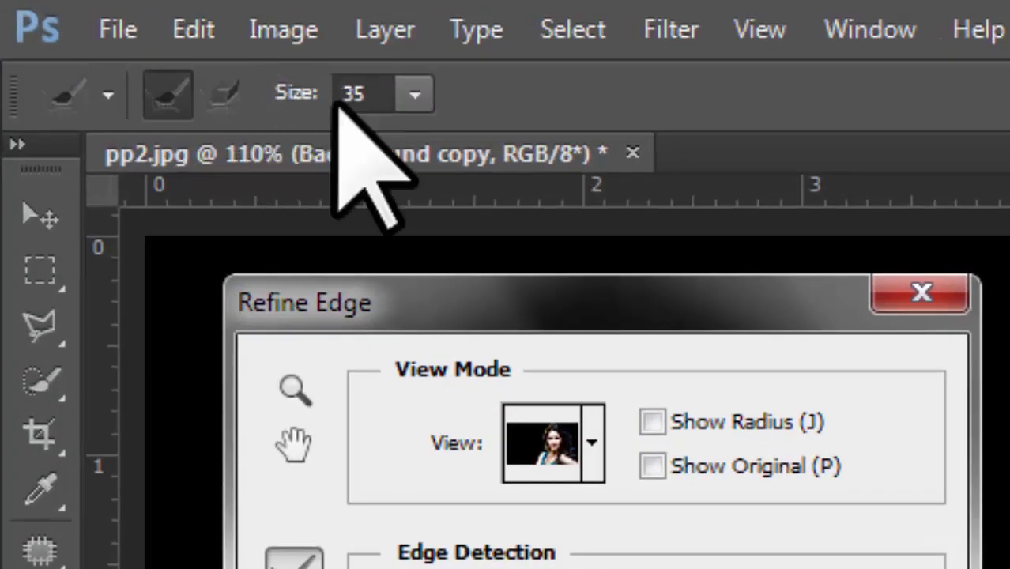
pyautogui.moveTo(414, 94); pyautogui.dragTo(463, 139)
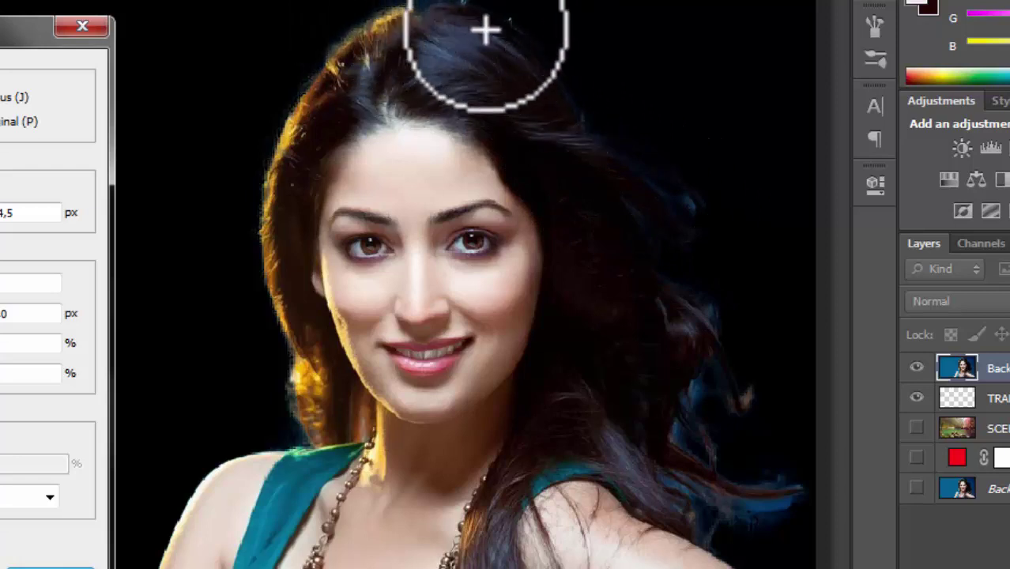
# Step: Paint with the Refine Radius brush along the outer hair edge, over the crown, loose strands and upper arm edge to clear the blue fringe
pyautogui.moveTo(544, 72)
pyautogui.mouseDown()
pyautogui.moveTo(580, 127)
pyautogui.moveTo(672, 195)
pyautogui.moveTo(690, 224)
pyautogui.moveTo(693, 353)
pyautogui.mouseUp()
pyautogui.moveTo(645, 232)
pyautogui.mouseDown()
pyautogui.moveTo(719, 318)
pyautogui.moveTo(730, 453)
pyautogui.mouseUp()
pyautogui.moveTo(696, 340)
pyautogui.mouseDown()
pyautogui.moveTo(709, 374)
pyautogui.moveTo(690, 467)
pyautogui.moveTo(724, 496)
pyautogui.moveTo(826, 524)
pyautogui.mouseUp()
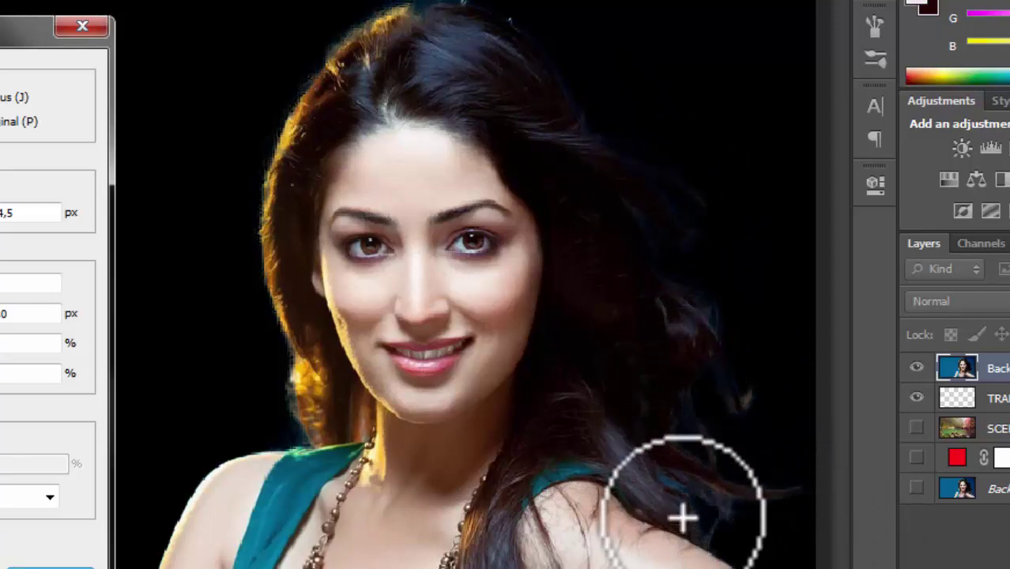
pyautogui.moveTo(699, 447)
pyautogui.mouseDown()
pyautogui.moveTo(691, 385)
pyautogui.moveTo(780, 413)
pyautogui.moveTo(733, 388)
pyautogui.moveTo(686, 286)
pyautogui.moveTo(694, 222)
pyautogui.moveTo(547, 28)
pyautogui.moveTo(455, 36)
pyautogui.moveTo(410, 2)
pyautogui.mouseUp()
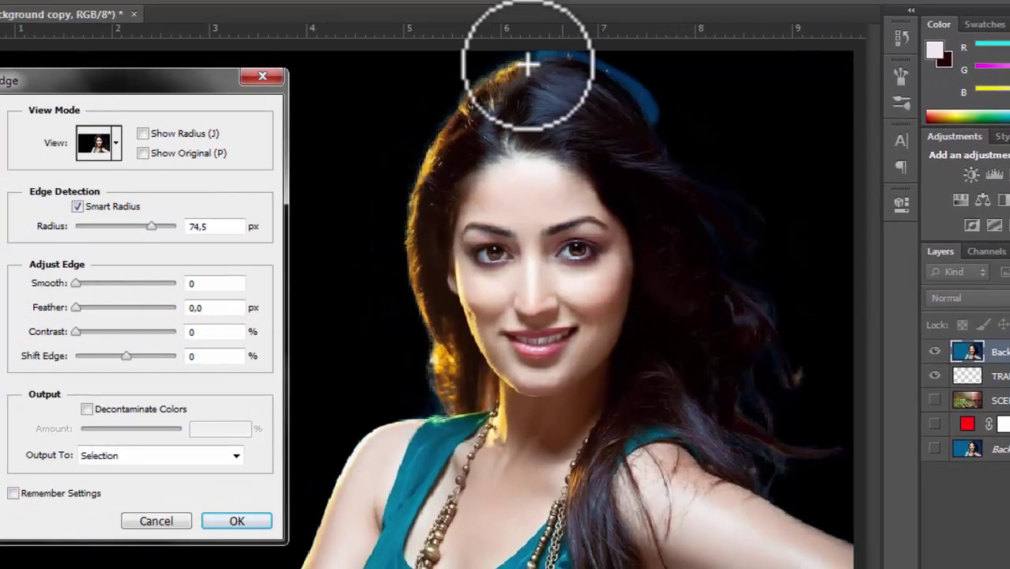
pyautogui.moveTo(528, 63)
pyautogui.mouseDown()
pyautogui.moveTo(482, 84)
pyautogui.moveTo(433, 140)
pyautogui.moveTo(415, 216)
pyautogui.moveTo(413, 293)
pyautogui.moveTo(437, 402)
pyautogui.mouseUp()
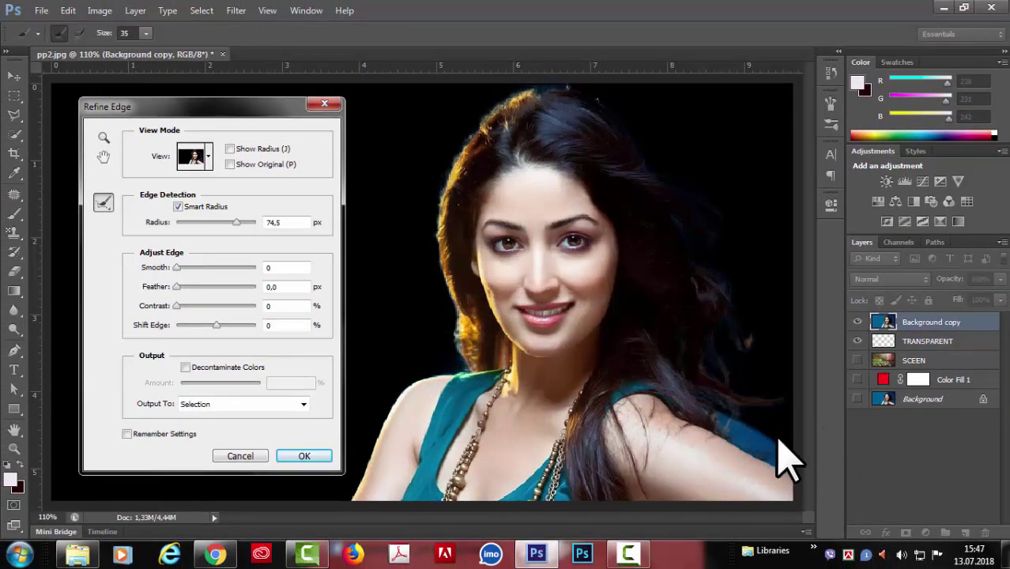
pyautogui.moveTo(697, 388); pyautogui.dragTo(782, 390)
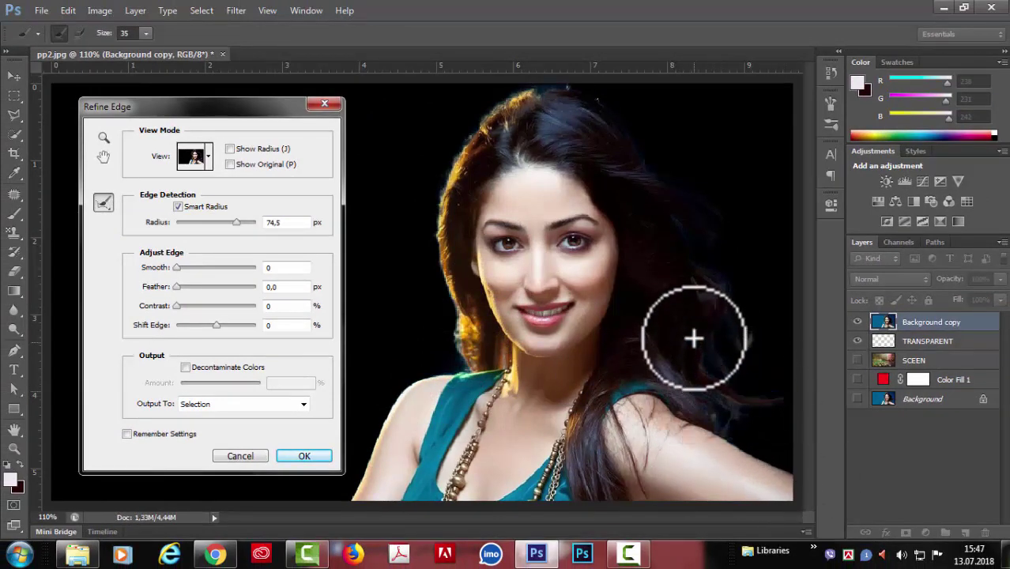
pyautogui.moveTo(723, 369)
pyautogui.mouseDown()
pyautogui.moveTo(715, 287)
pyautogui.moveTo(762, 364)
pyautogui.mouseUp()
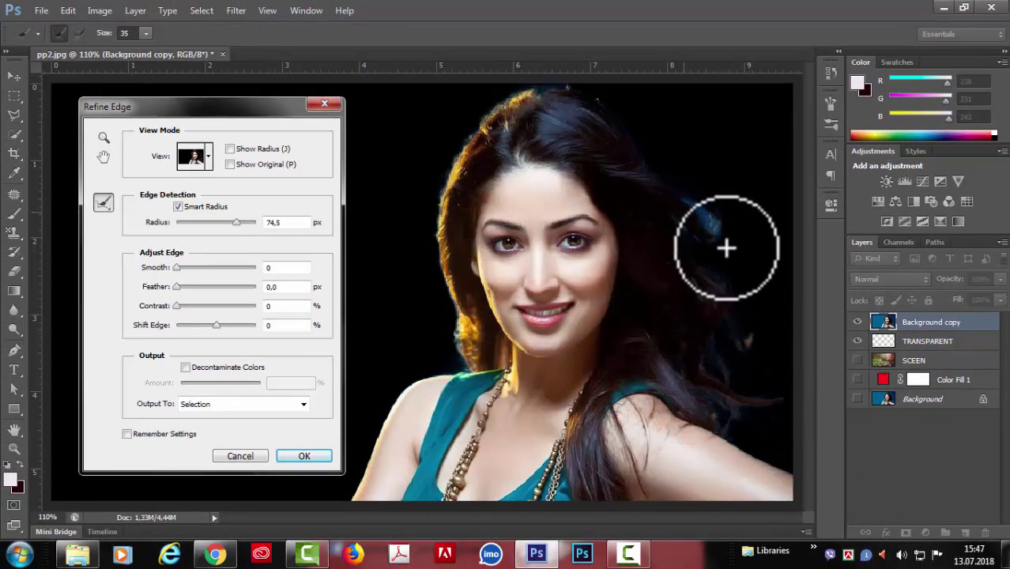
pyautogui.moveTo(537, 99); pyautogui.dragTo(568, 84)
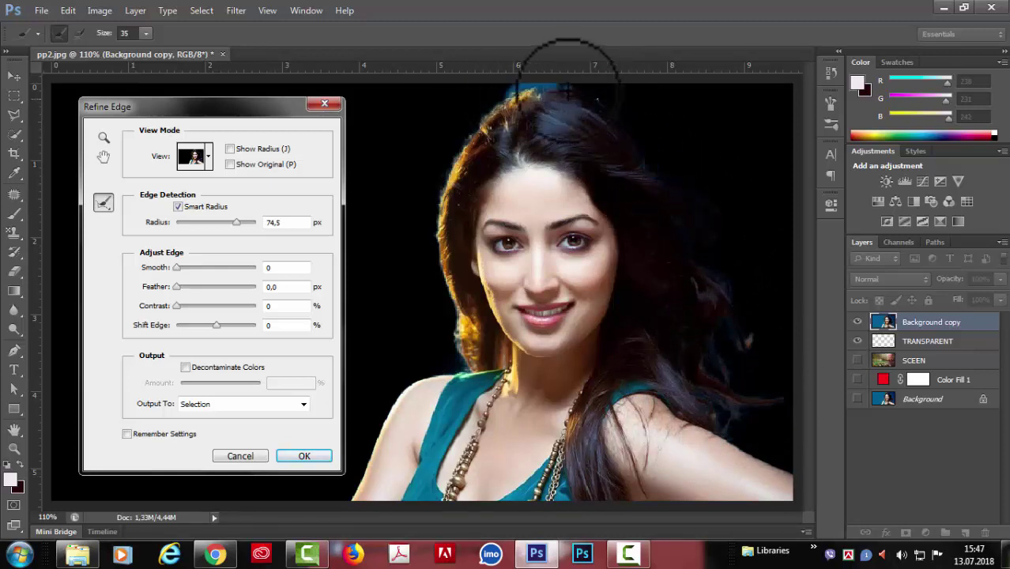
pyautogui.moveTo(646, 168)
pyautogui.mouseDown()
pyautogui.moveTo(715, 208)
pyautogui.moveTo(724, 240)
pyautogui.mouseUp()
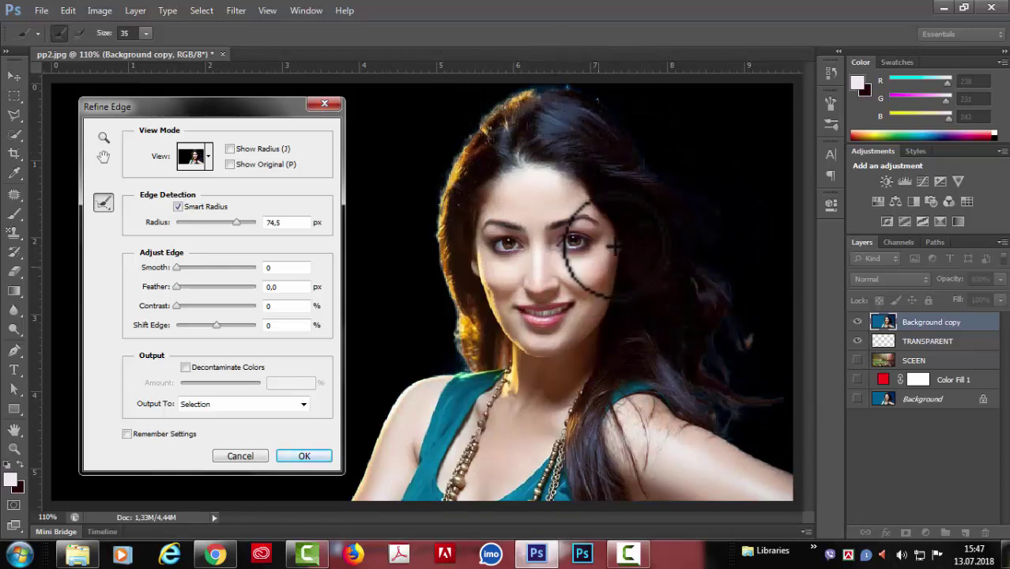
# Step: Preview the detection area with Show Radius, turn it off, and compare against the original selection with Show Original
pyautogui.click(230, 148)
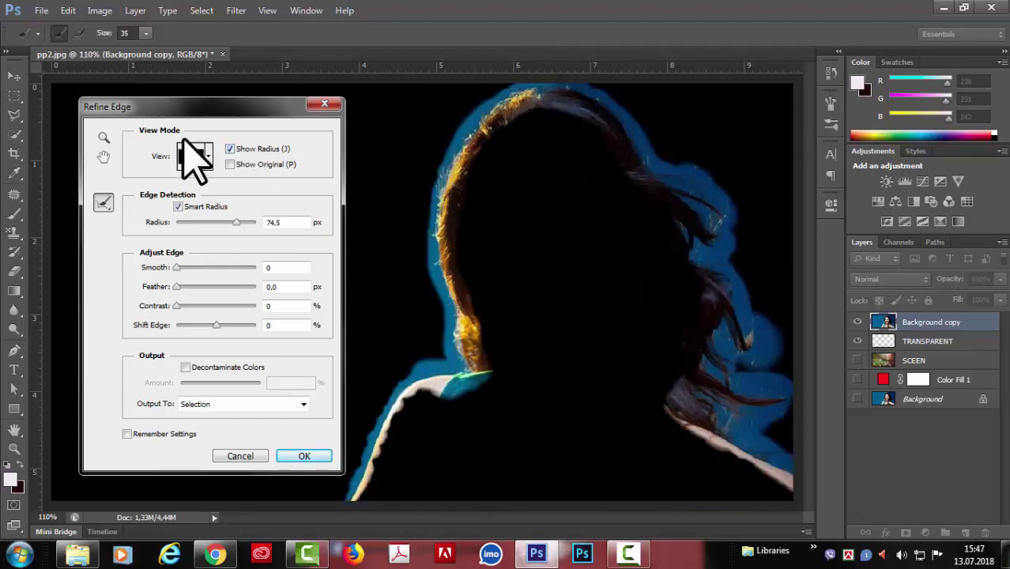
pyautogui.click(230, 149)
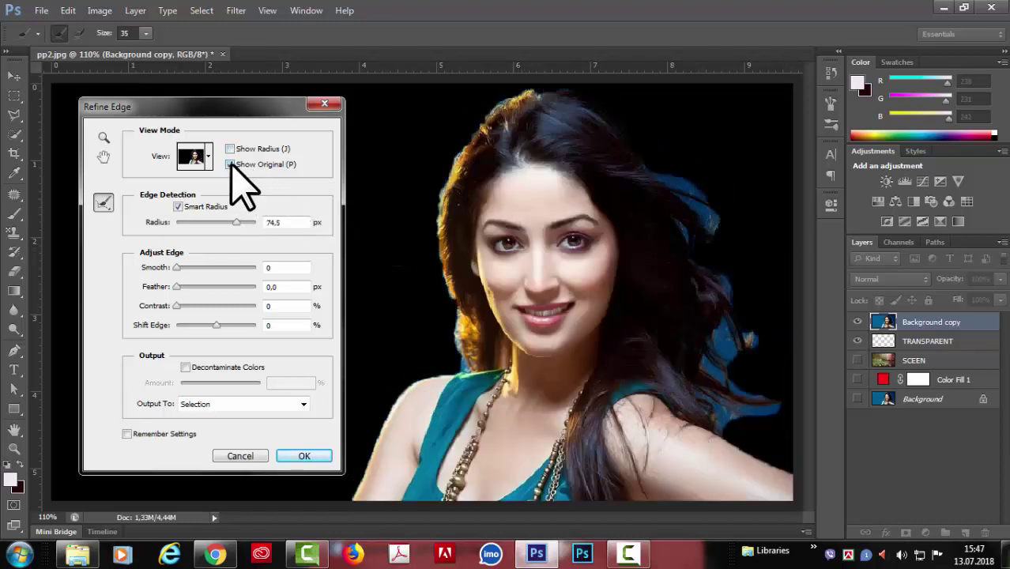
pyautogui.click(230, 165)
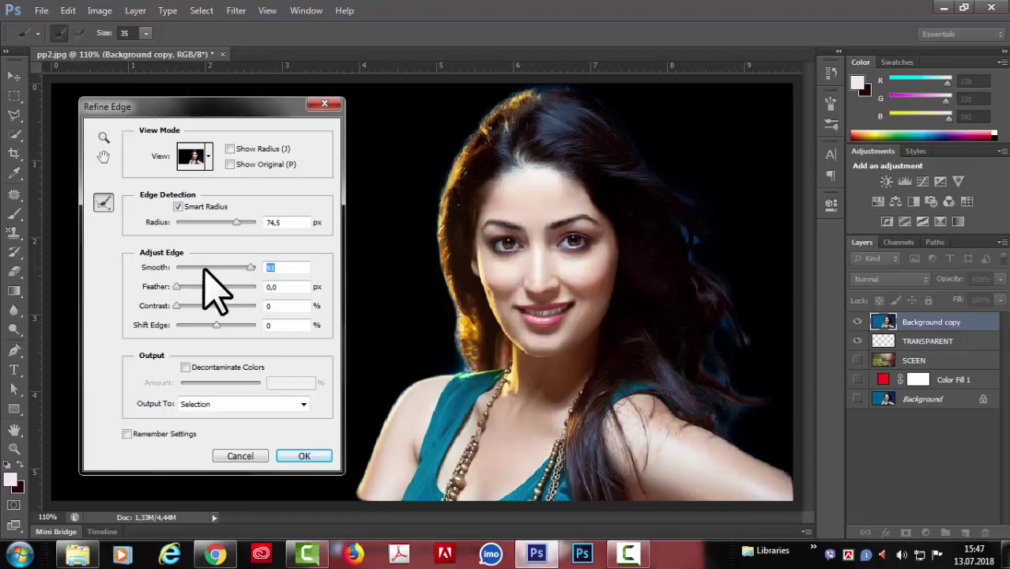
# Step: Set Smooth to 6, Contrast to 7% and Shift Edge to -12%, and brush the refinement along the outstretched arm's edge
pyautogui.moveTo(203, 268); pyautogui.dragTo(180, 268)
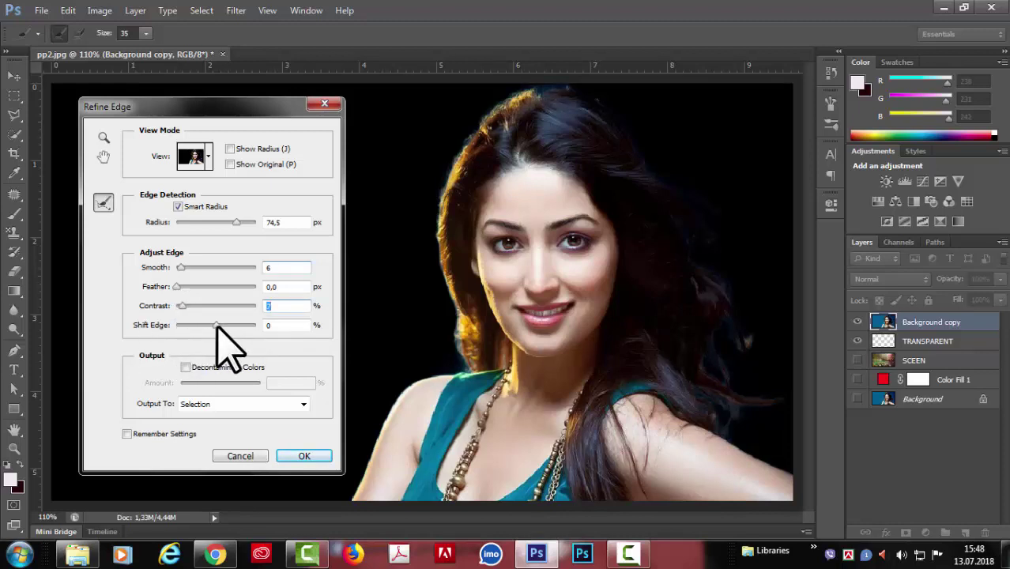
pyautogui.moveTo(217, 325); pyautogui.dragTo(220, 325)
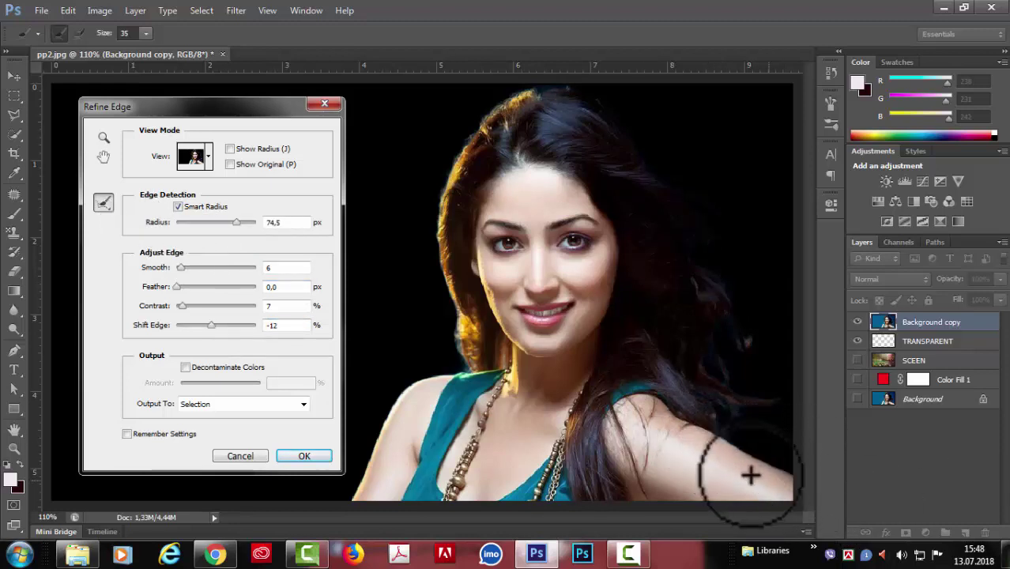
pyautogui.moveTo(719, 440); pyautogui.dragTo(779, 451)
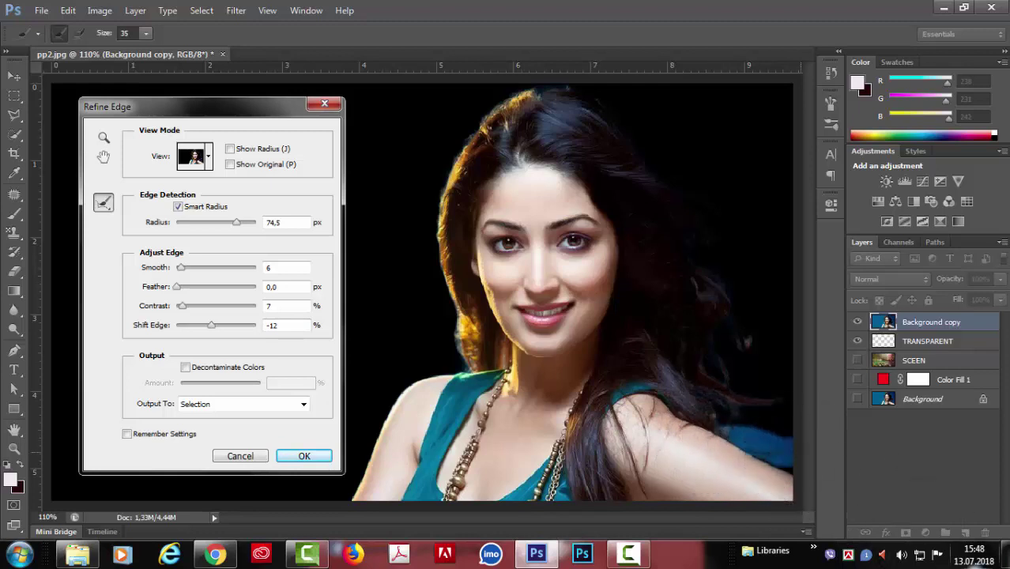
# Step: Switch the selection preview to the Black & White view mode
pyautogui.click(208, 158)
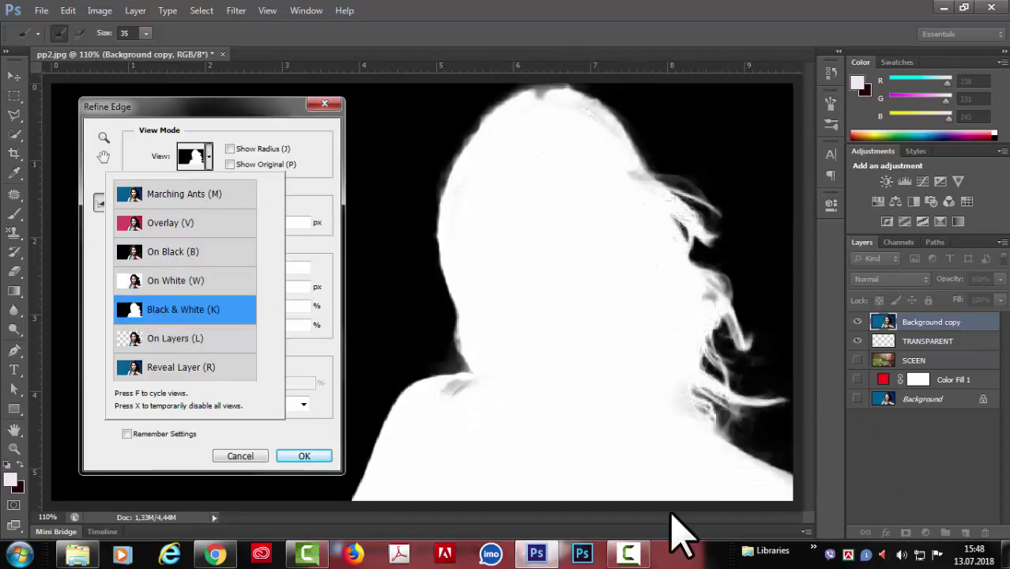
pyautogui.click(280, 125)
pyautogui.click(207, 158)
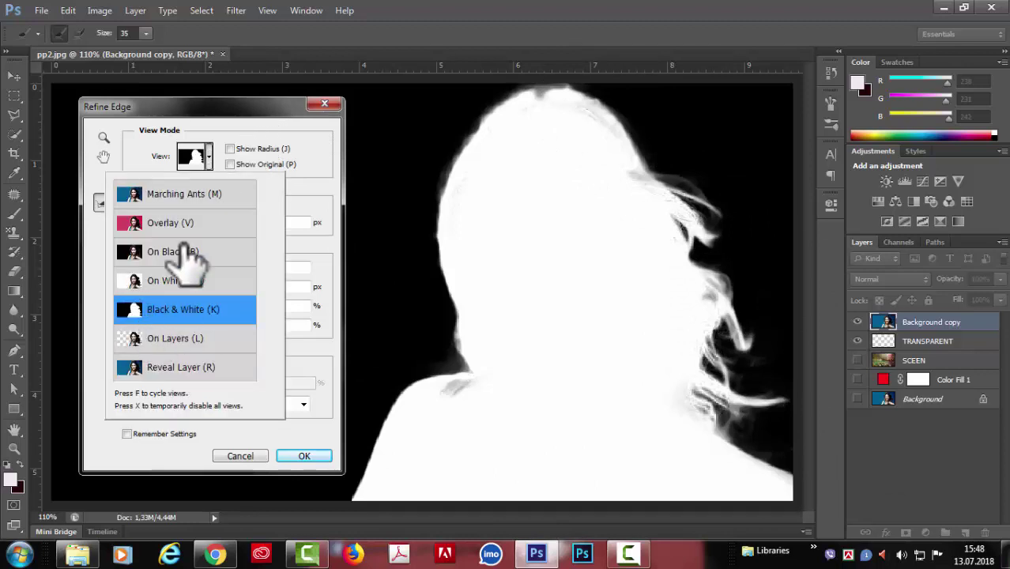
pyautogui.click(256, 126)
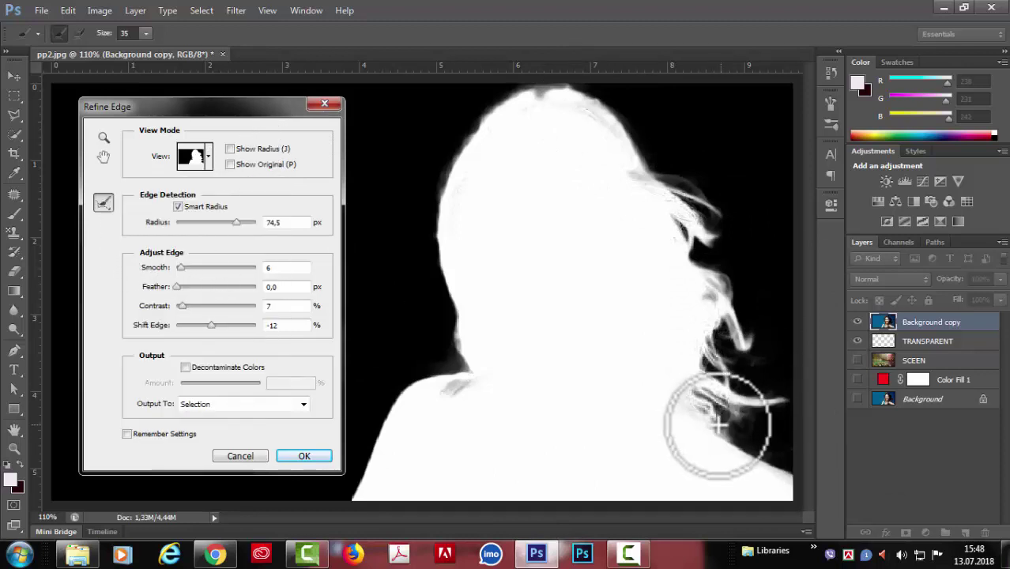
# Step: Brush the Refine Radius tool over the arm edge, loose hair strands, crown and opposite shoulder on the Black & White mask
pyautogui.moveTo(713, 424); pyautogui.dragTo(793, 459)
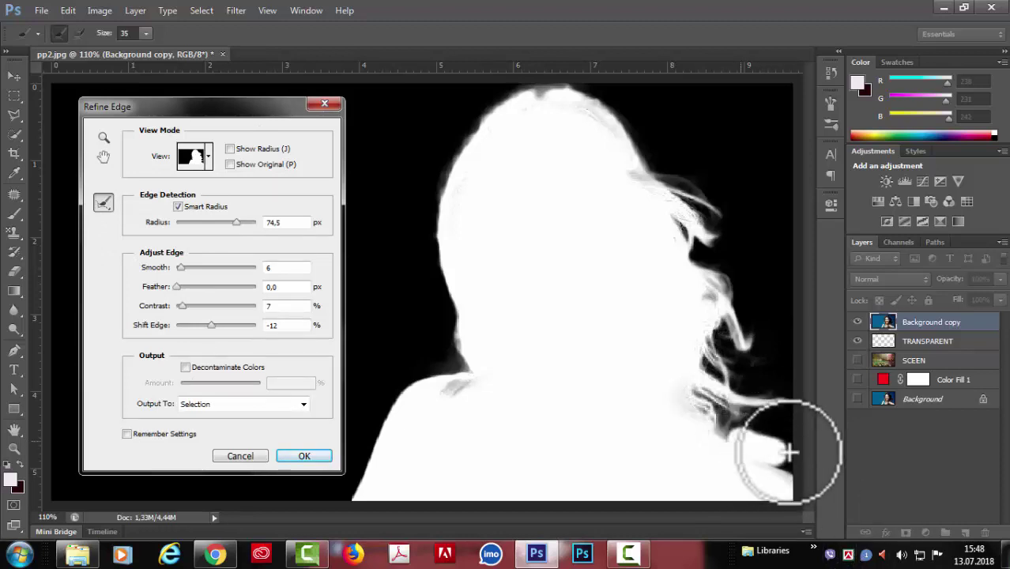
pyautogui.moveTo(433, 363)
pyautogui.mouseDown()
pyautogui.moveTo(500, 318)
pyautogui.moveTo(461, 330)
pyautogui.moveTo(441, 268)
pyautogui.moveTo(439, 188)
pyautogui.moveTo(521, 96)
pyautogui.mouseUp()
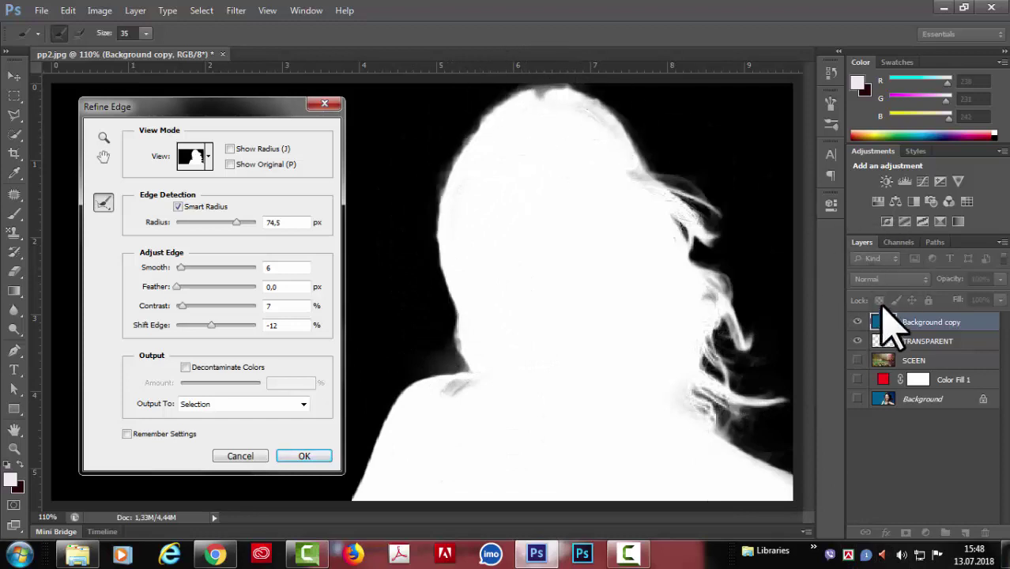
pyautogui.moveTo(724, 396); pyautogui.dragTo(791, 401)
pyautogui.moveTo(717, 433)
pyautogui.mouseDown()
pyautogui.moveTo(765, 438)
pyautogui.moveTo(827, 468)
pyautogui.mouseUp()
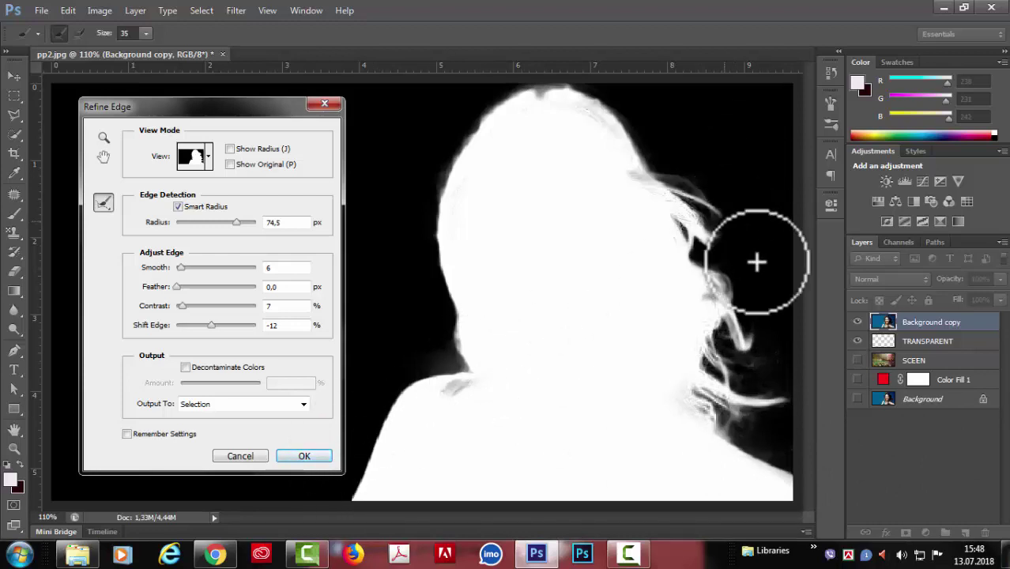
pyautogui.moveTo(451, 388); pyautogui.dragTo(457, 348)
pyautogui.moveTo(574, 110); pyautogui.dragTo(672, 194)
# Step: Switch the selection preview to the On White view mode
pyautogui.click(207, 158)
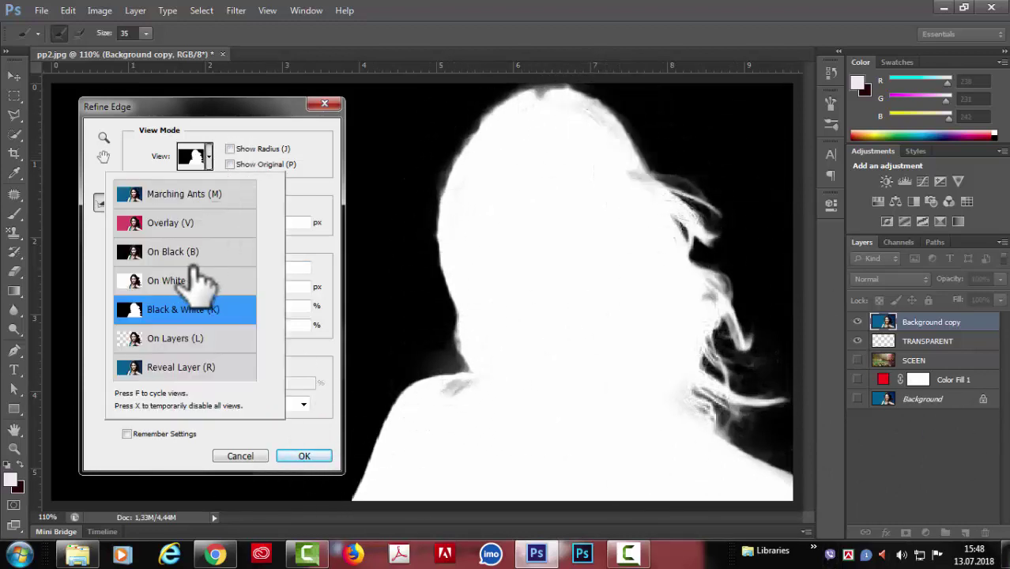
pyautogui.click(176, 282)
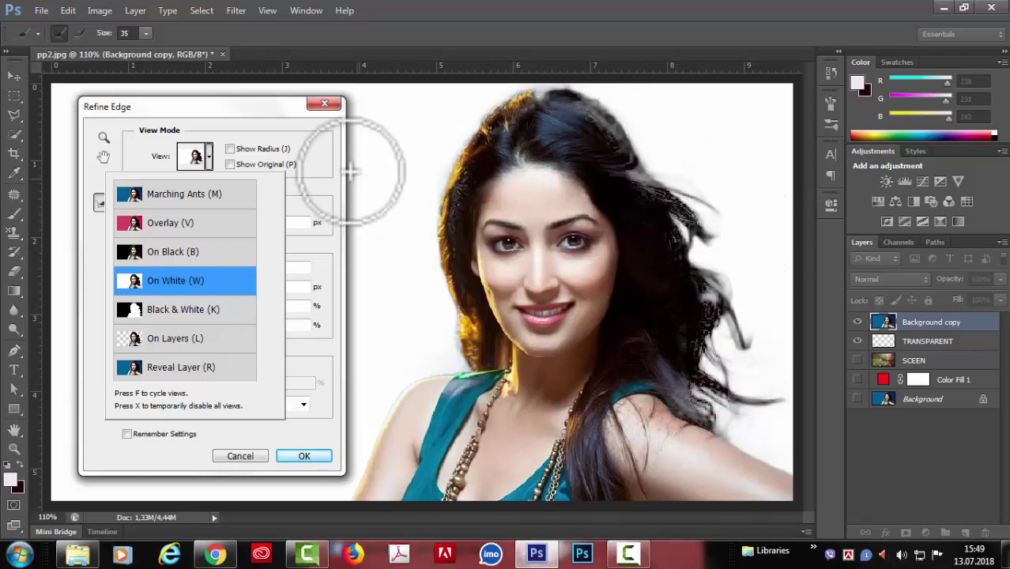
pyautogui.click(291, 135)
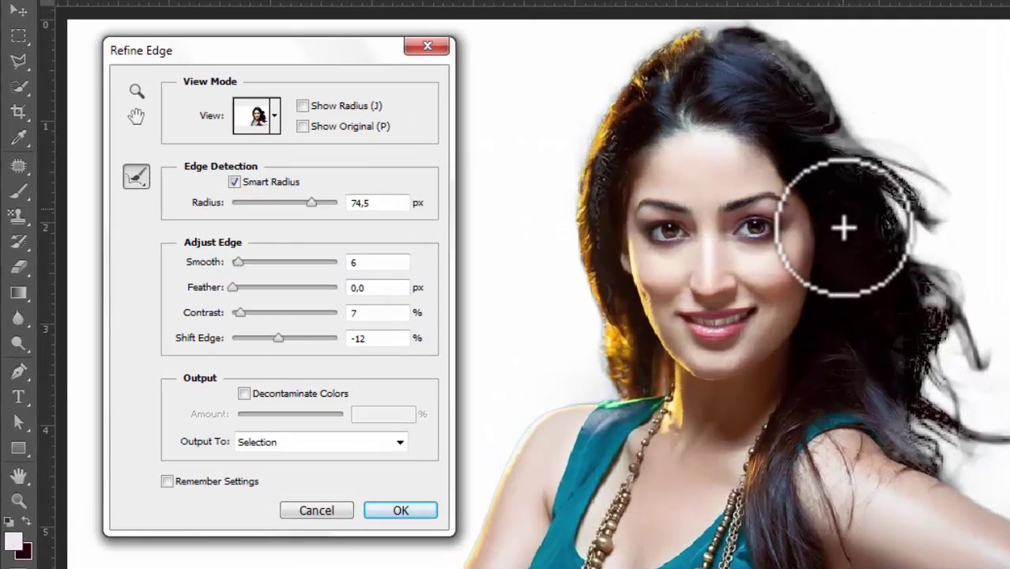
# Step: Erase excess edge refinements with the brush in subtract mode over both sides of the hair, the loose strands and the arm
pyautogui.press('alt')
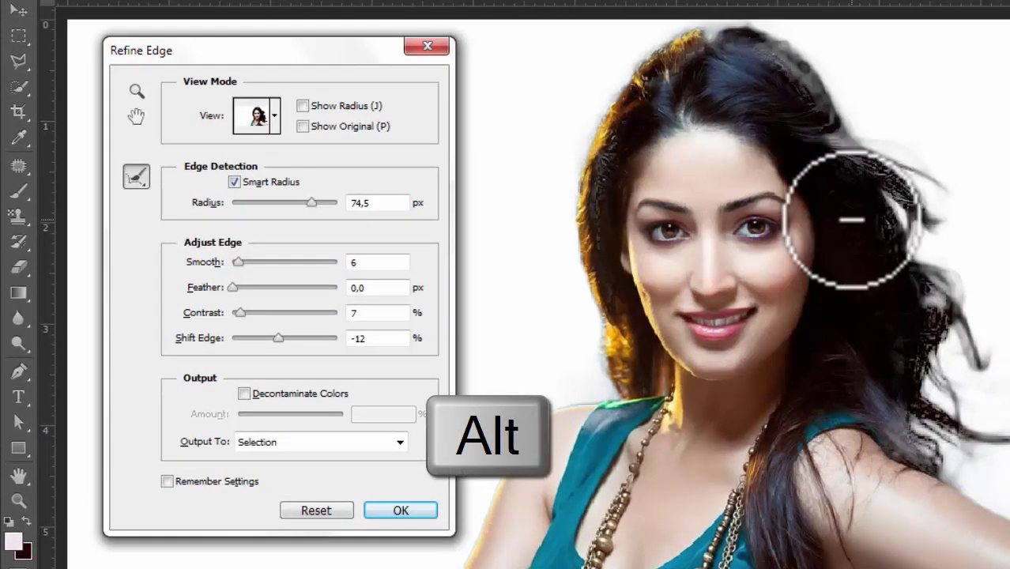
pyautogui.moveTo(760, 84)
pyautogui.mouseDown()
pyautogui.moveTo(745, 34)
pyautogui.moveTo(891, 188)
pyautogui.mouseUp()
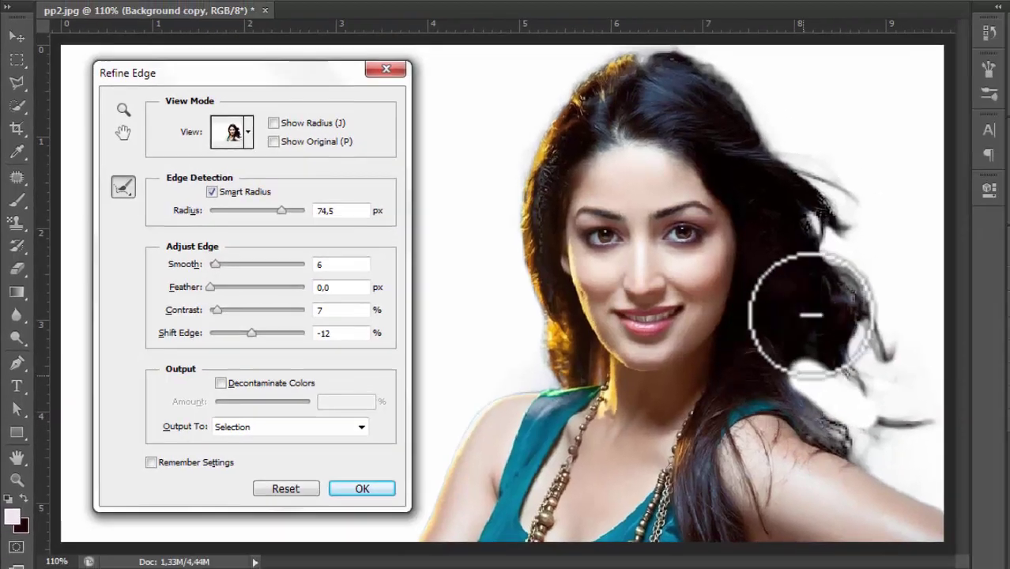
pyautogui.moveTo(805, 409)
pyautogui.mouseDown()
pyautogui.moveTo(848, 444)
pyautogui.moveTo(789, 415)
pyautogui.mouseUp()
pyautogui.moveTo(786, 361); pyautogui.dragTo(830, 429)
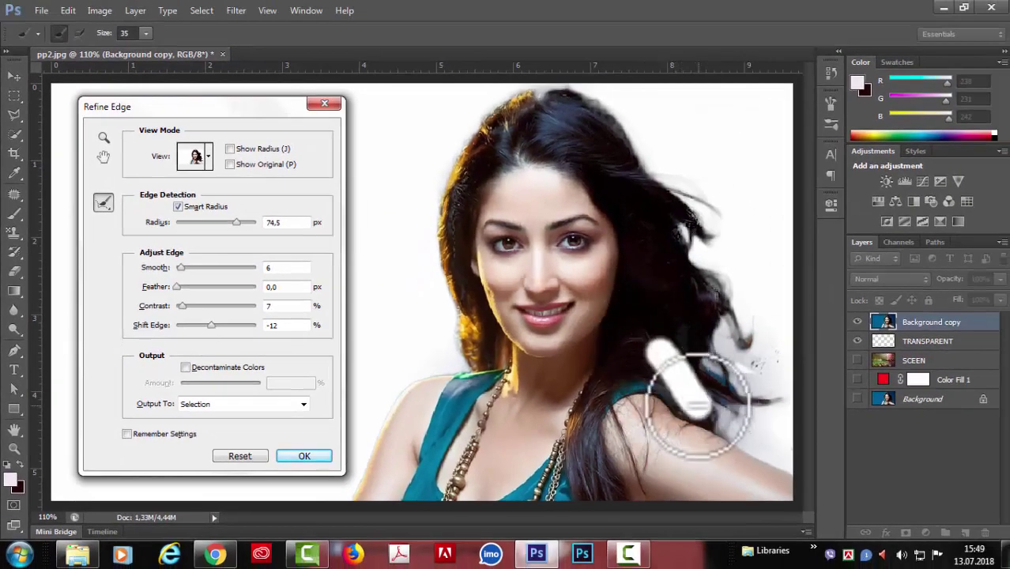
pyautogui.moveTo(481, 154)
pyautogui.mouseDown()
pyautogui.moveTo(508, 101)
pyautogui.moveTo(466, 241)
pyautogui.mouseUp()
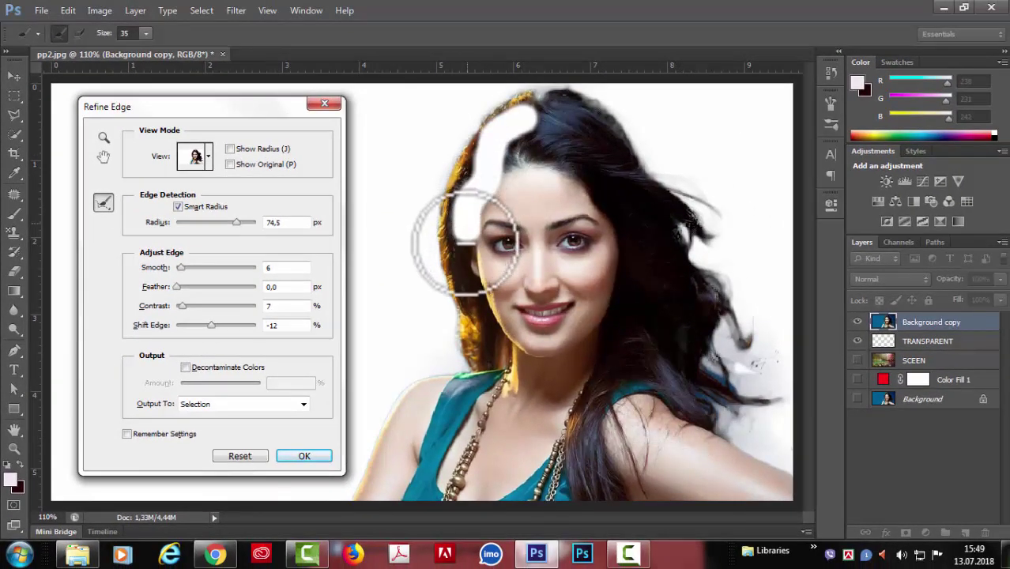
pyautogui.moveTo(488, 146); pyautogui.dragTo(454, 273)
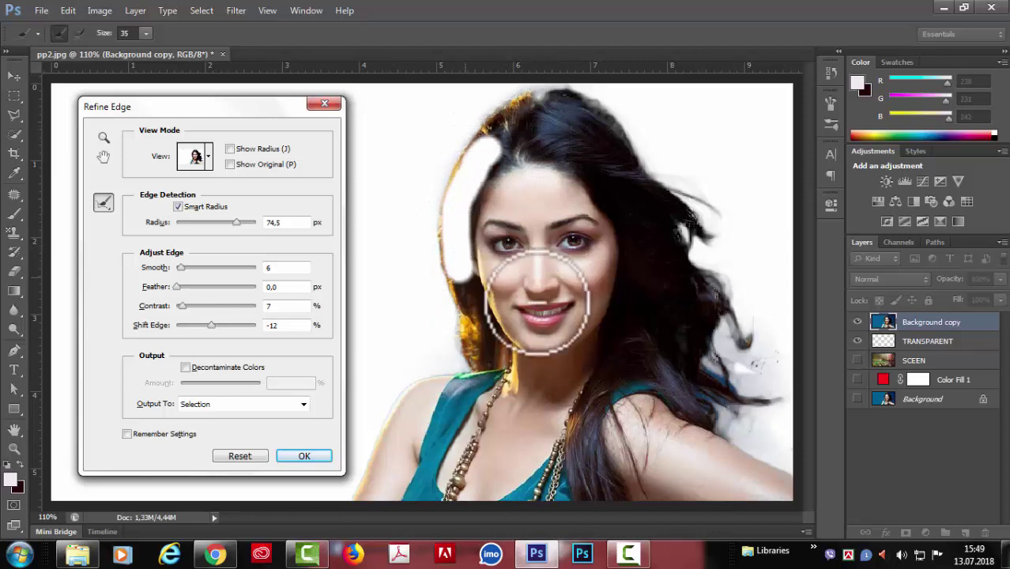
pyautogui.moveTo(635, 423); pyautogui.dragTo(710, 455)
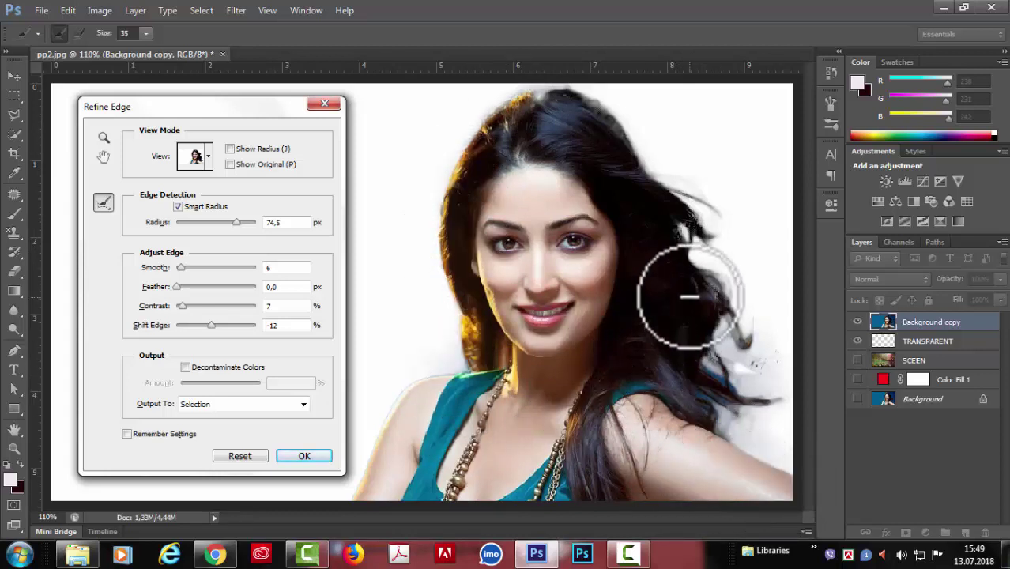
pyautogui.moveTo(690, 296)
pyautogui.mouseDown()
pyautogui.moveTo(665, 210)
pyautogui.moveTo(689, 218)
pyautogui.moveTo(677, 268)
pyautogui.moveTo(677, 212)
pyautogui.moveTo(712, 237)
pyautogui.mouseUp()
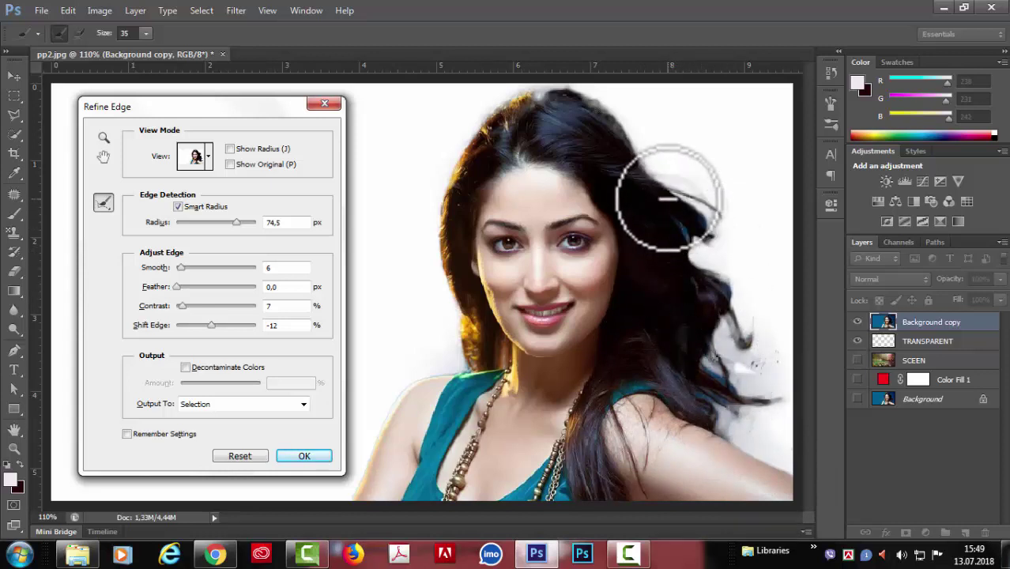
pyautogui.moveTo(668, 199)
pyautogui.mouseDown()
pyautogui.moveTo(744, 294)
pyautogui.moveTo(744, 411)
pyautogui.moveTo(723, 332)
pyautogui.mouseUp()
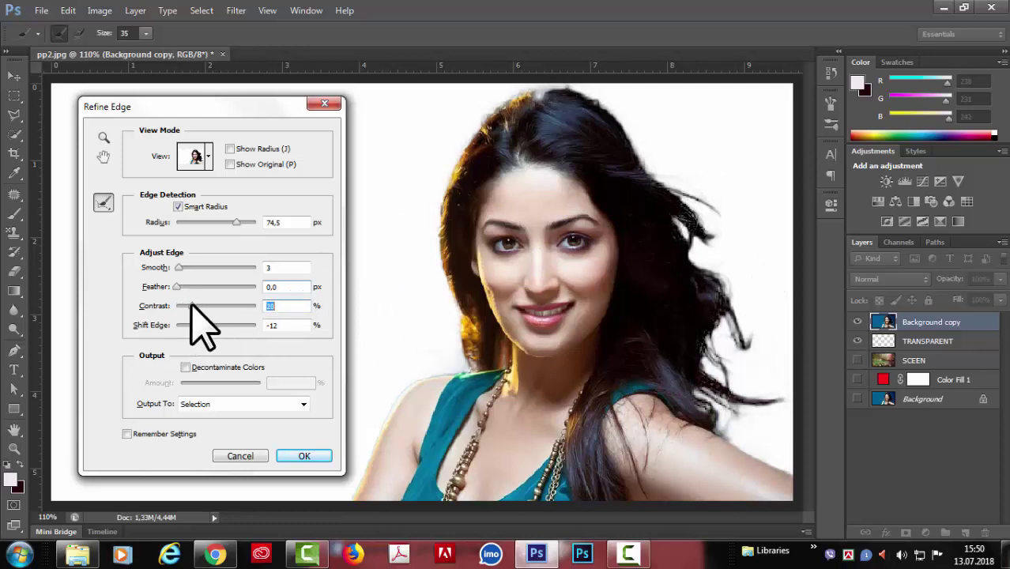
# Step: Set Smooth to 3 and Contrast to 41%, and enable Decontaminate Colors for the output
pyautogui.moveTo(193, 303); pyautogui.dragTo(203, 305)
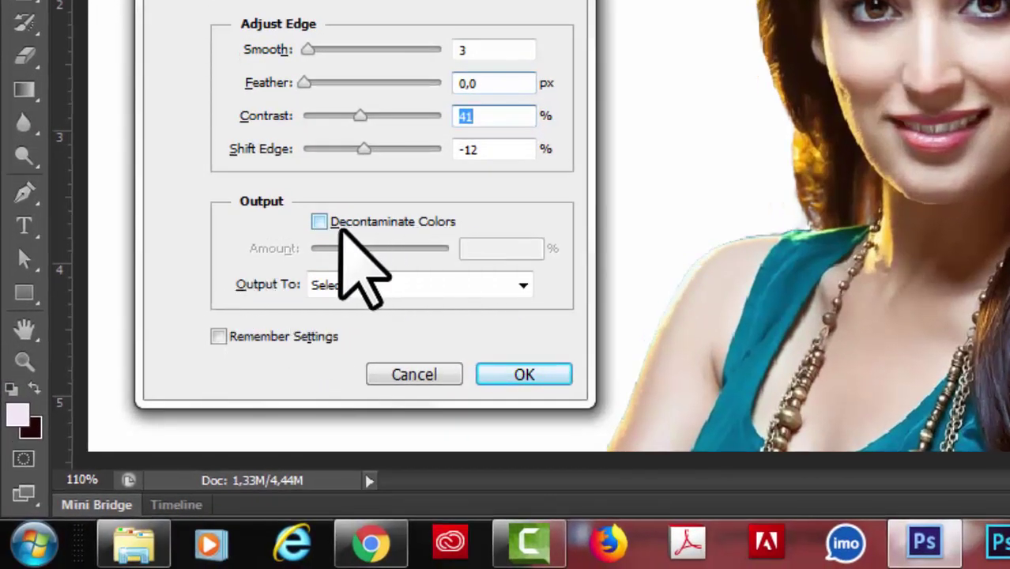
pyautogui.click(318, 221)
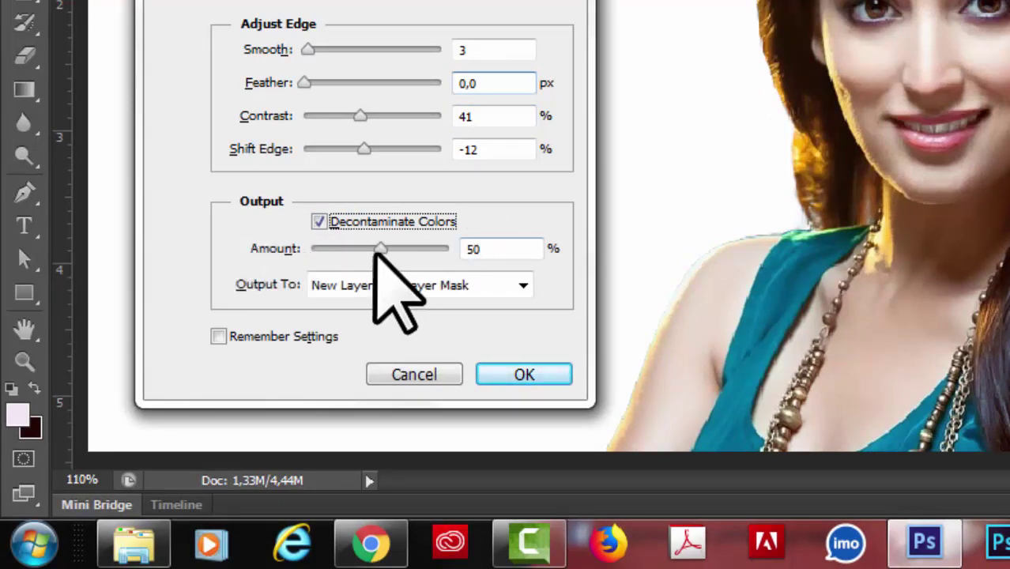
# Step: Set the Decontaminate Colors amount to 40%
pyautogui.moveTo(378, 250)
pyautogui.mouseDown()
pyautogui.moveTo(321, 250)
pyautogui.moveTo(473, 265)
pyautogui.moveTo(375, 254)
pyautogui.mouseUp()
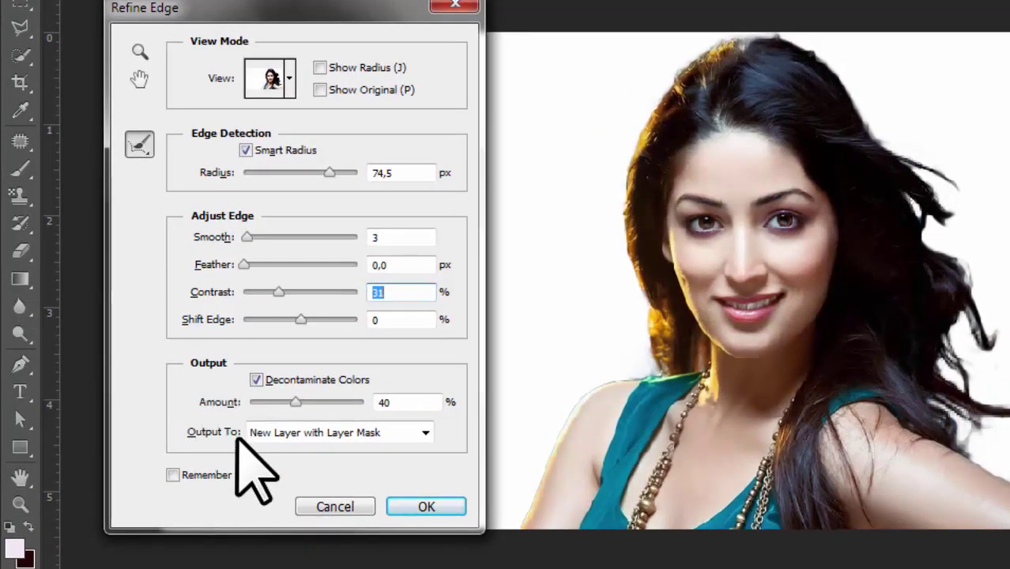
# Step: Try New Layer, New Document and New Document with Layer Mask as output destinations for the refined selection
pyautogui.click(426, 432)
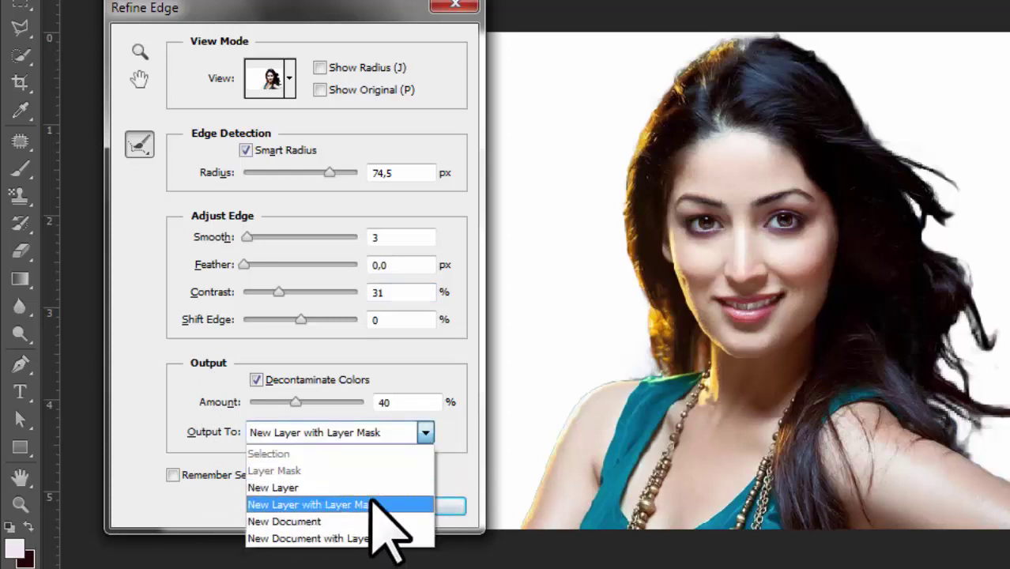
pyautogui.click(286, 488)
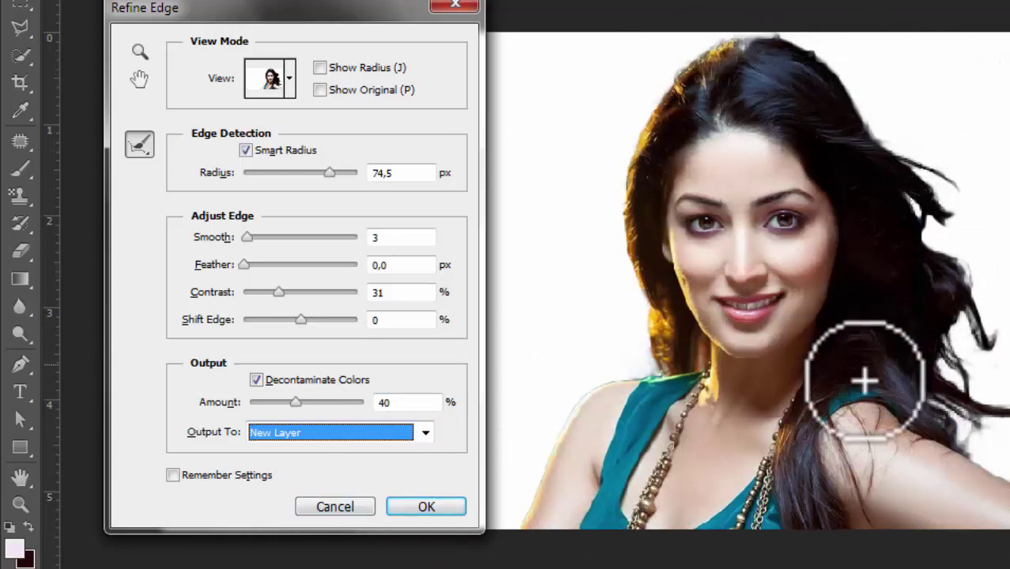
pyautogui.click(425, 432)
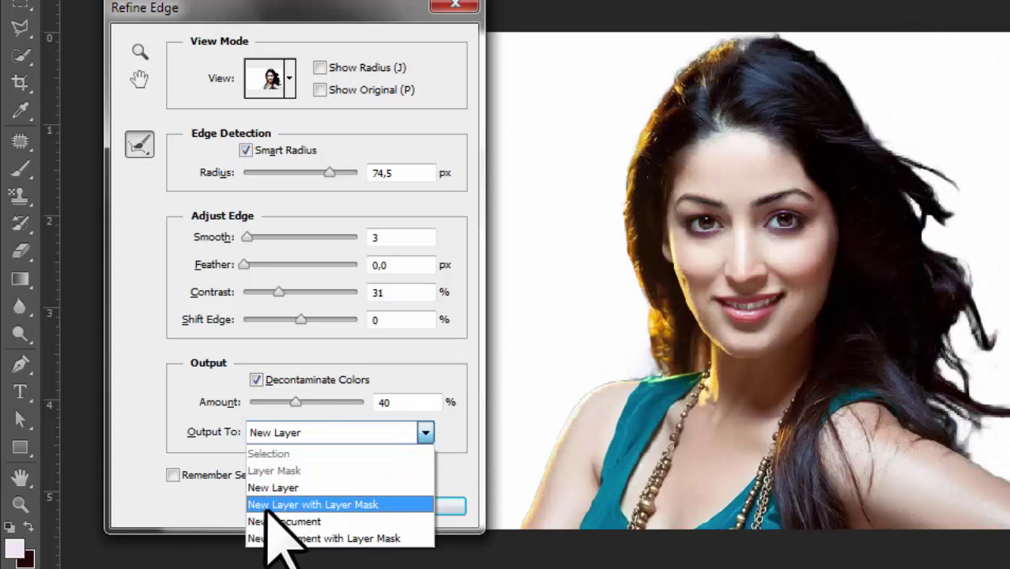
pyautogui.click(371, 505)
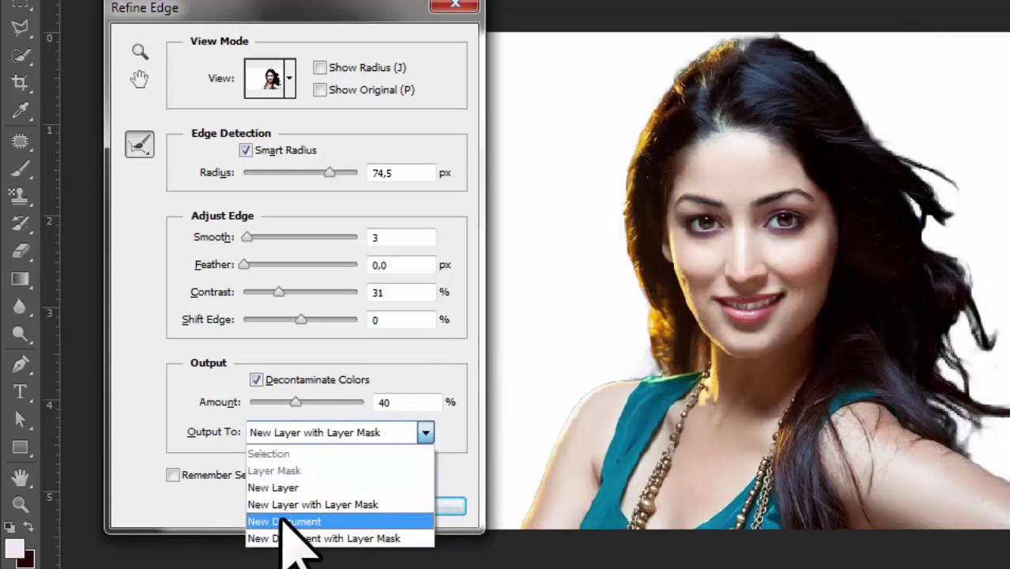
pyautogui.click(282, 522)
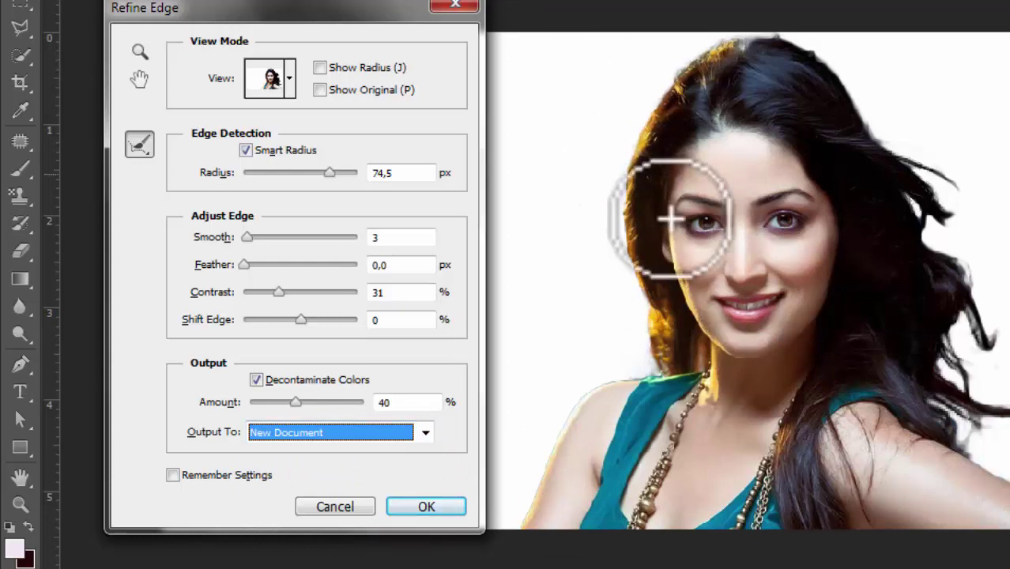
pyautogui.click(426, 433)
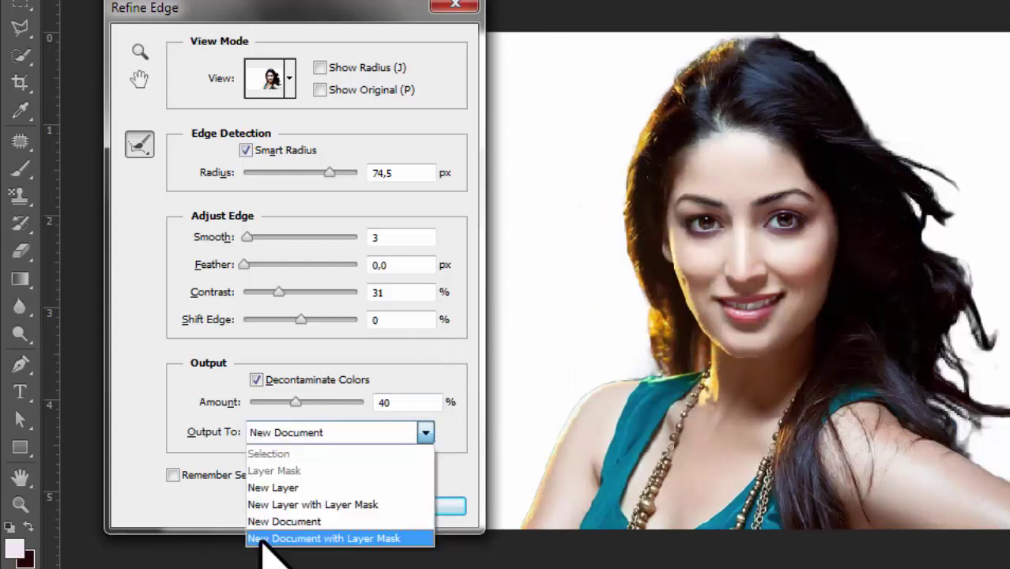
pyautogui.click(398, 537)
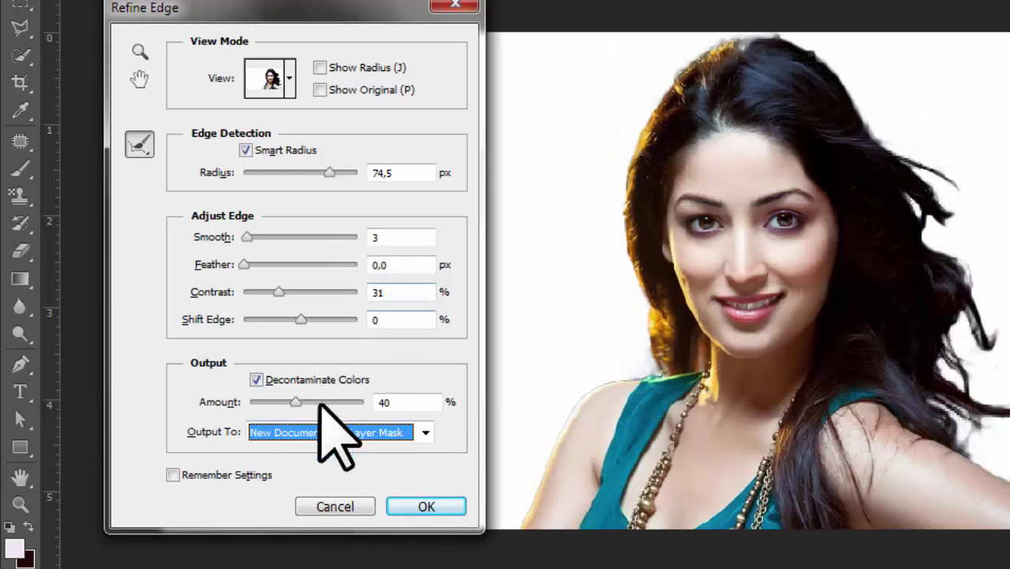
# Step: Set the output to New Layer with Layer Mask and apply the edge refinement
pyautogui.click(426, 432)
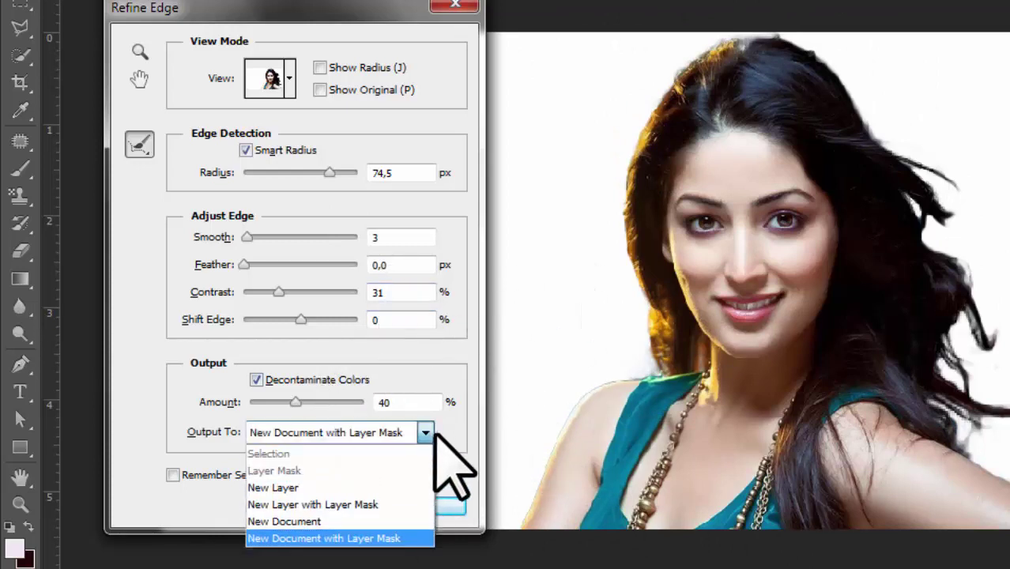
pyautogui.click(332, 505)
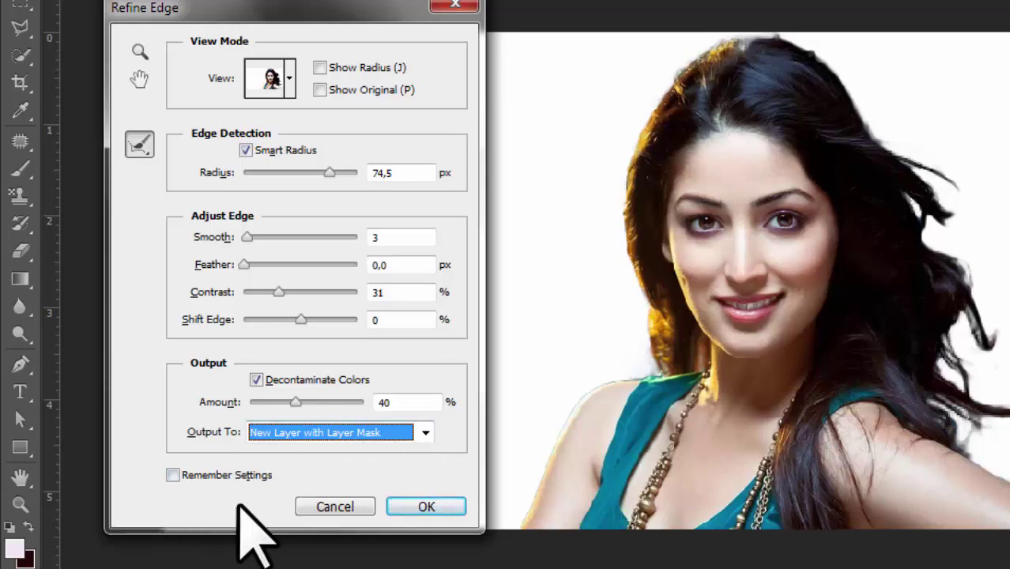
pyautogui.click(173, 475)
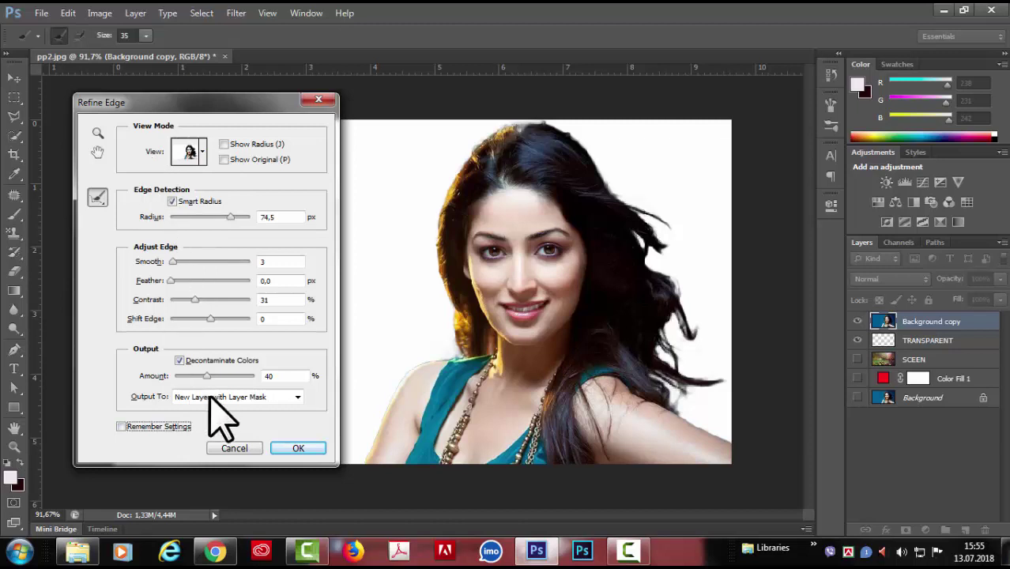
pyautogui.click(121, 427)
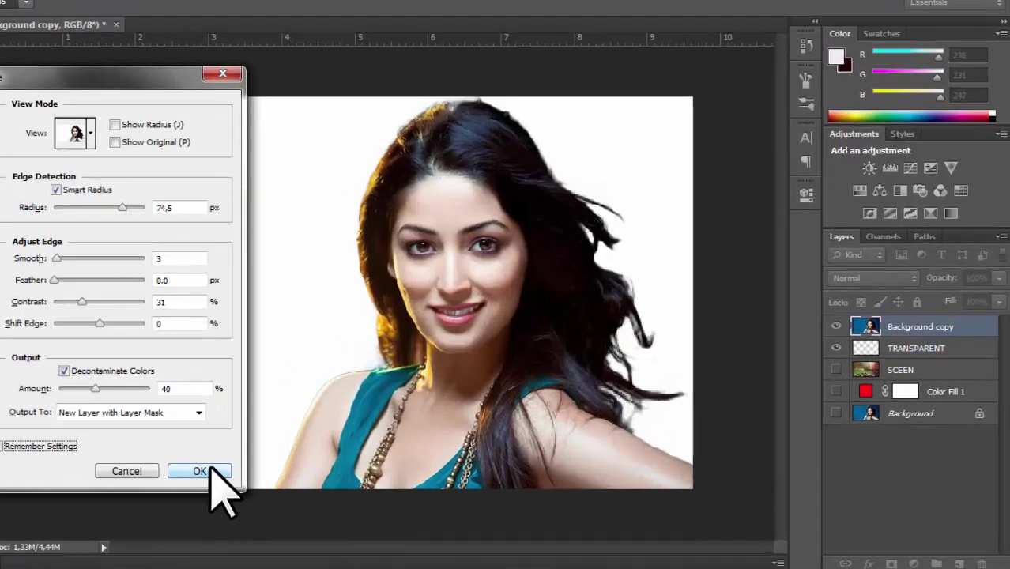
pyautogui.click(210, 470)
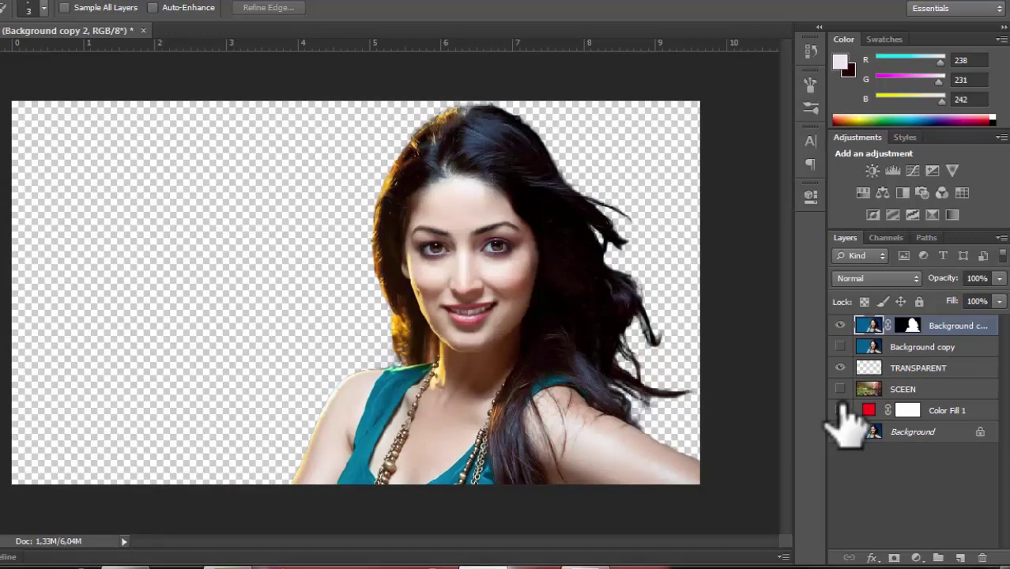
# Step: Preview the cutout over the red Color Fill 1 layer and replace that backdrop with the SCEEN landscape layer
pyautogui.click(791, 446)
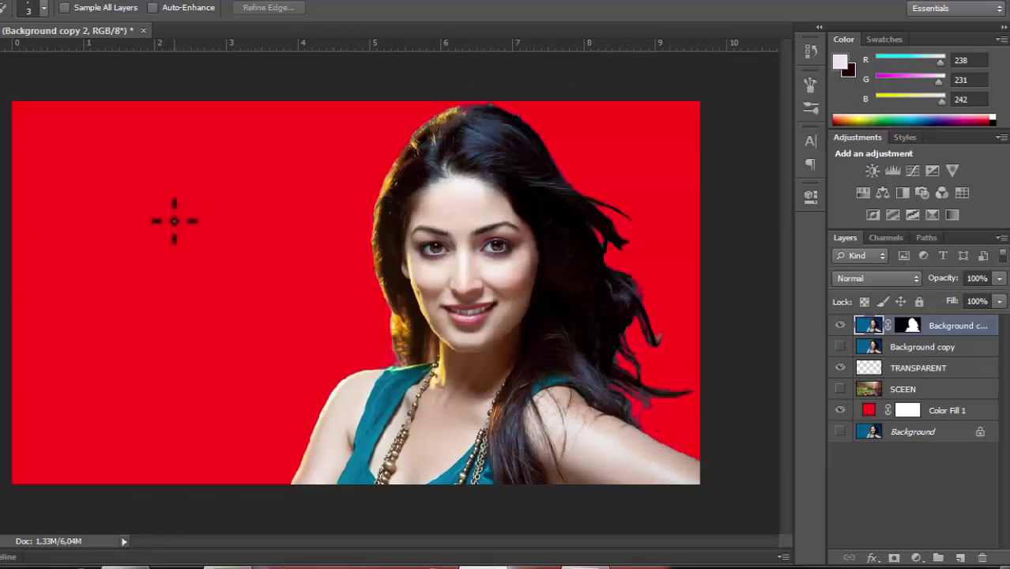
pyautogui.click(839, 389)
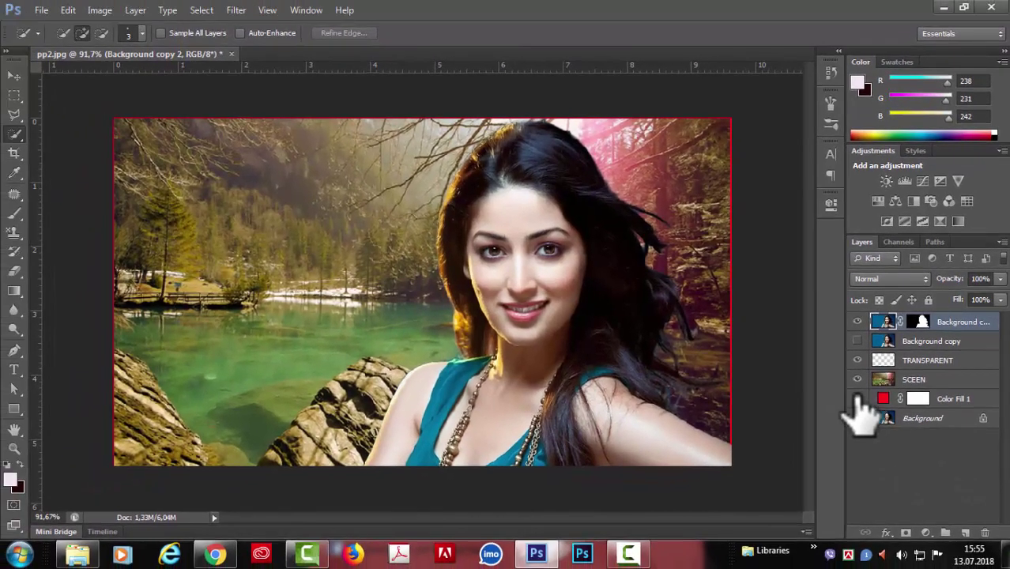
pyautogui.click(840, 410)
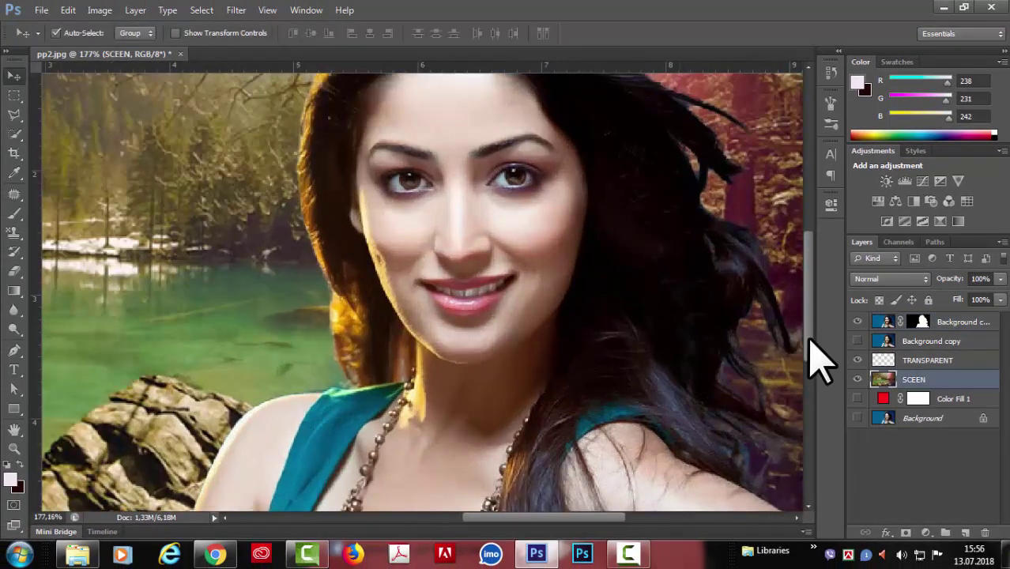
# Step: Target the cutout layer's mask and set up the brush with a 2 px size and 26% opacity
pyautogui.scroll(8, 724, 364)
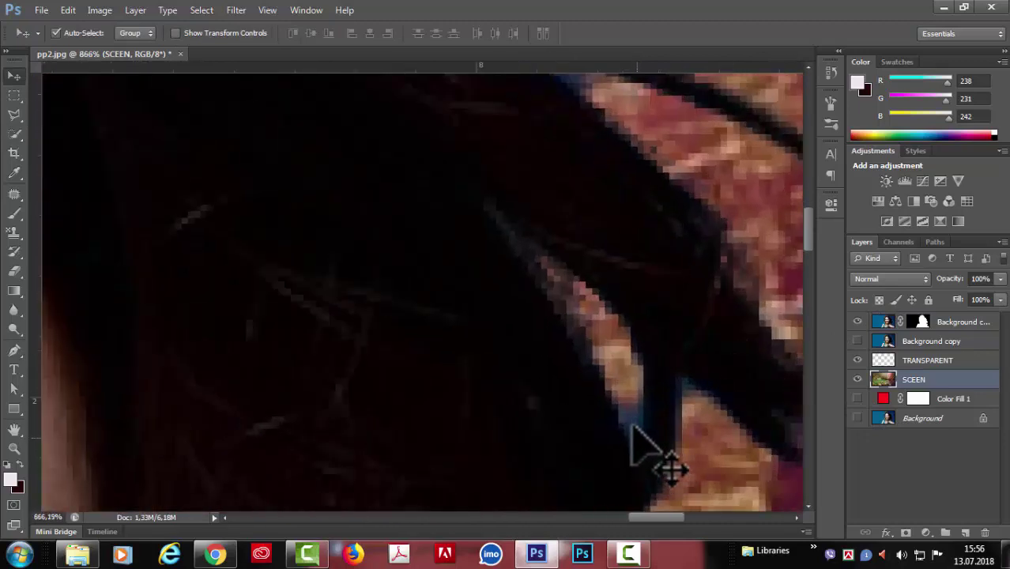
pyautogui.moveTo(808, 238); pyautogui.dragTo(807, 264)
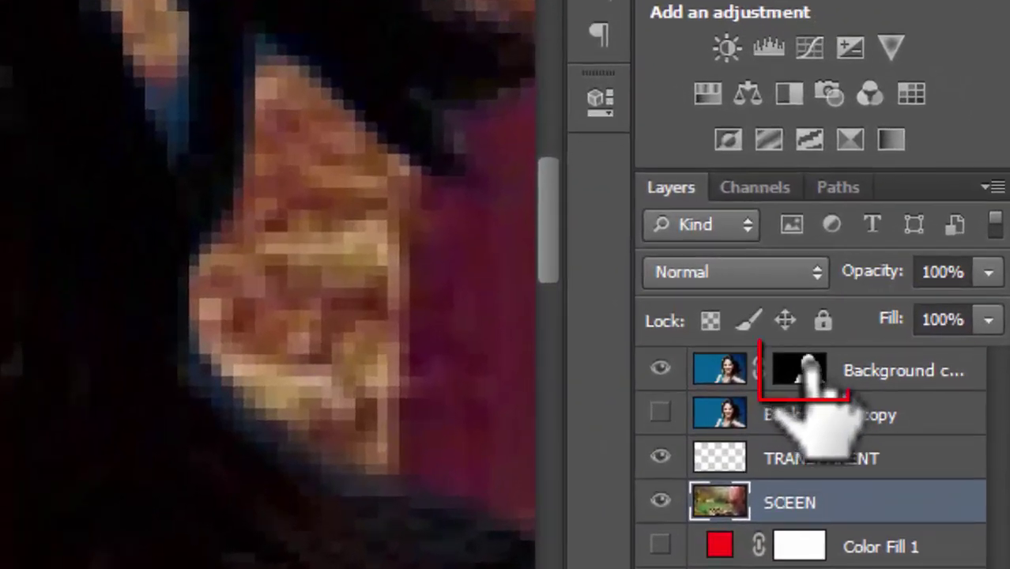
pyautogui.click(917, 322)
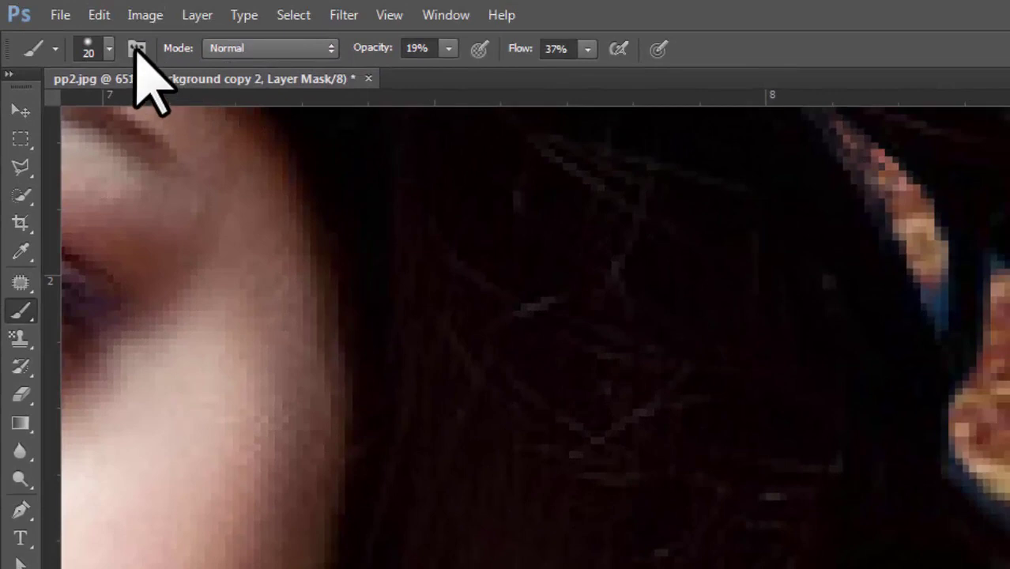
pyautogui.click(110, 49)
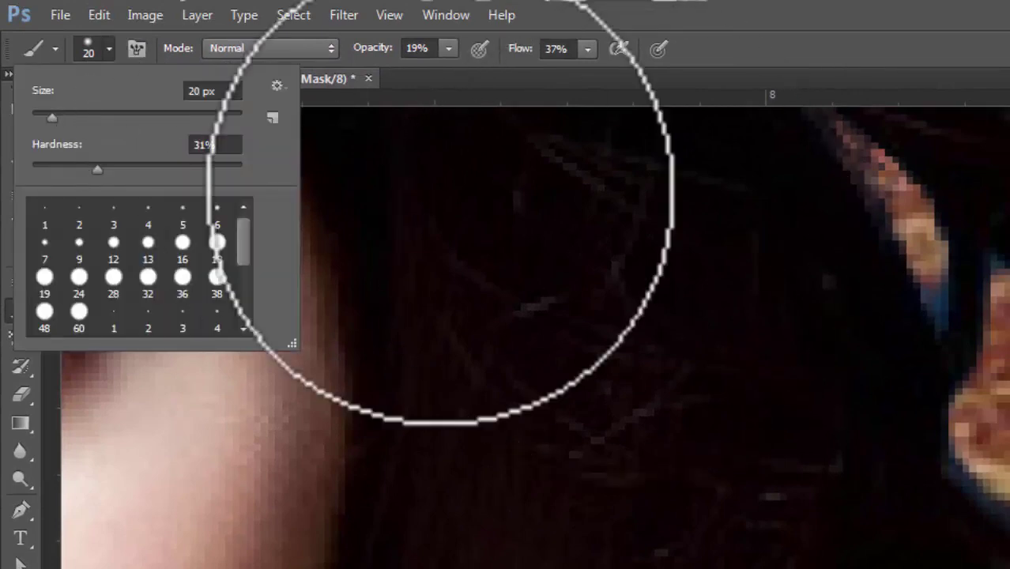
pyautogui.moveTo(52, 117); pyautogui.dragTo(32, 118)
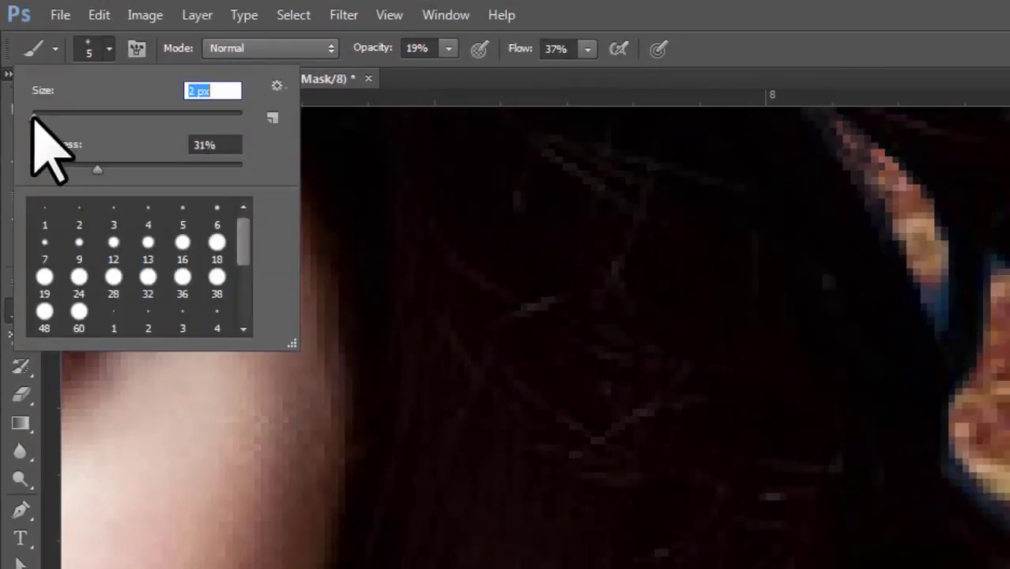
pyautogui.click(870, 56)
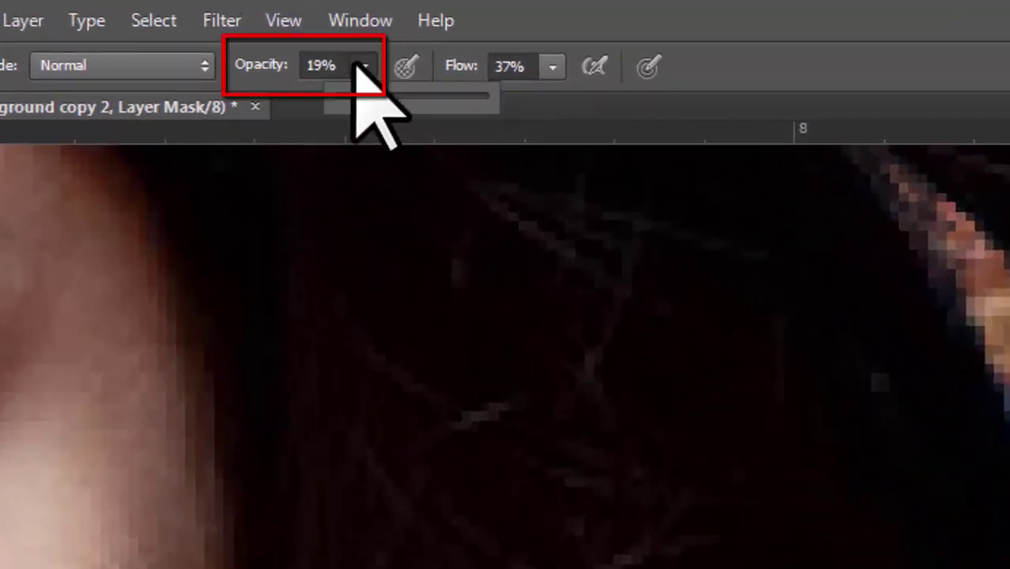
pyautogui.moveTo(365, 103); pyautogui.dragTo(377, 104)
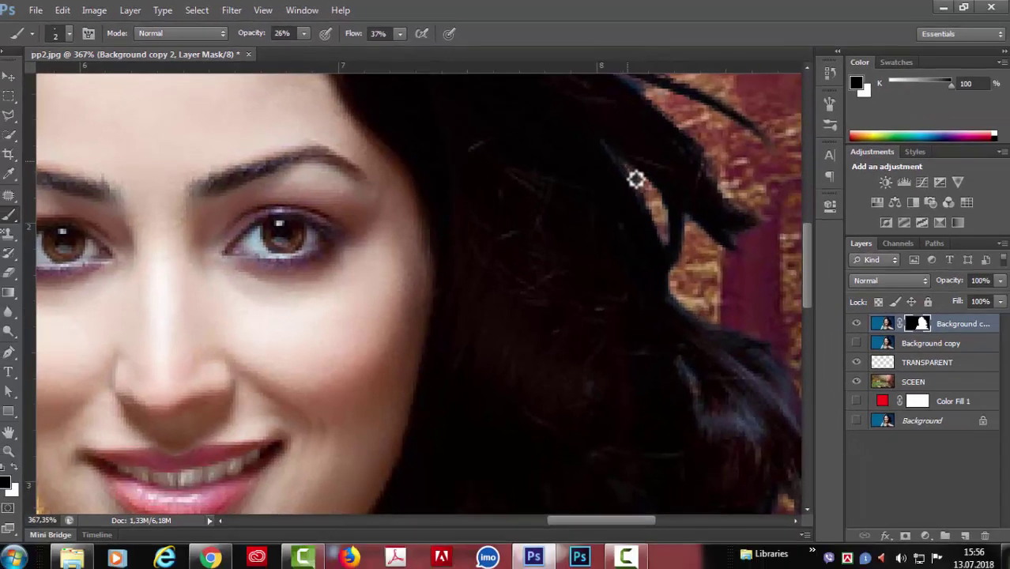
# Step: Paint out the blue fringe along the loose hair strands on the mask at 35% brush opacity, enlarging the brush to 5 px for the lower strands
pyautogui.moveTo(810, 316); pyautogui.dragTo(807, 273)
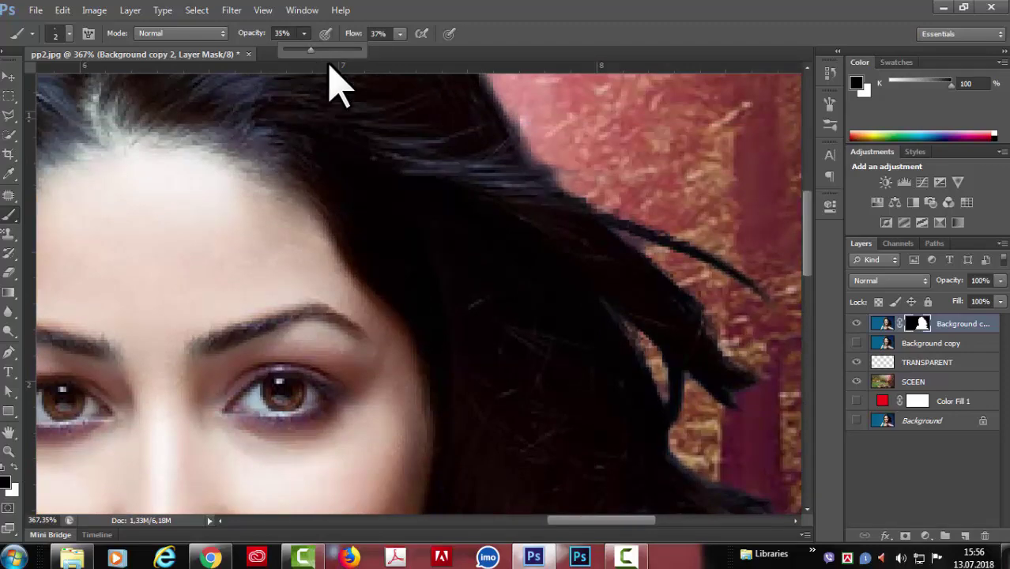
pyautogui.click(624, 236)
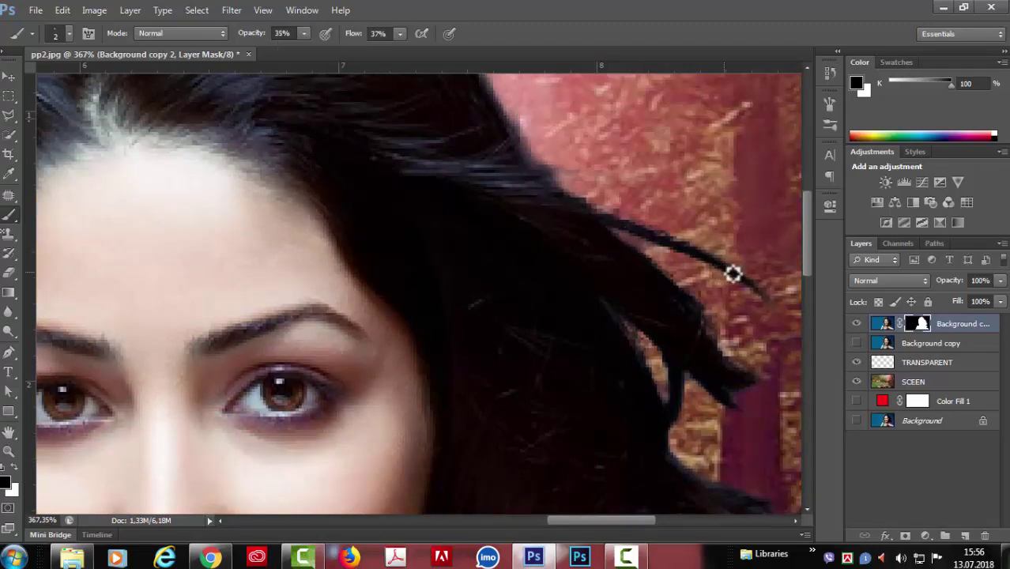
pyautogui.moveTo(807, 260); pyautogui.dragTo(833, 370)
pyautogui.press(']')
pyautogui.press(']')
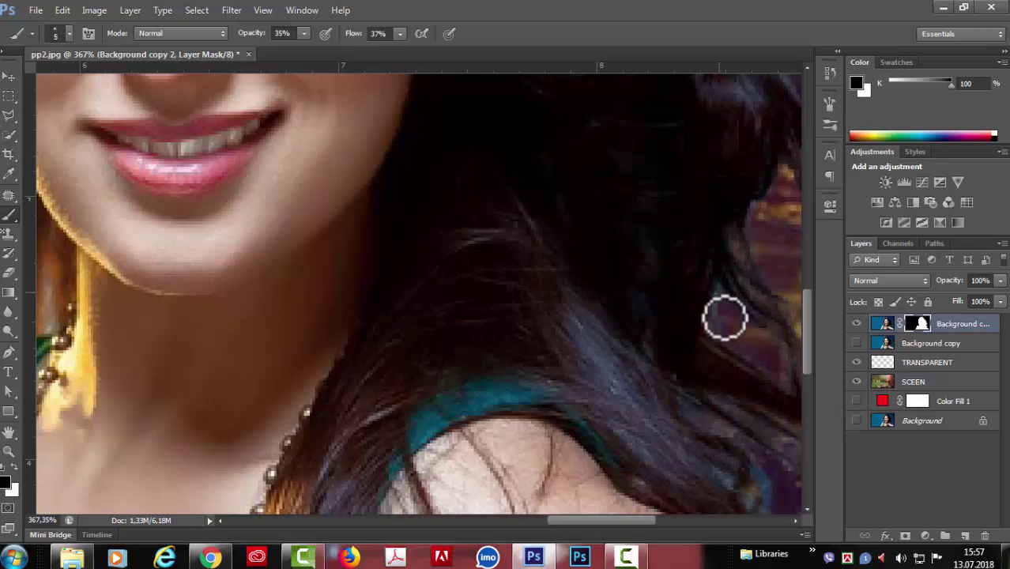
pyautogui.moveTo(766, 468); pyautogui.dragTo(512, 388)
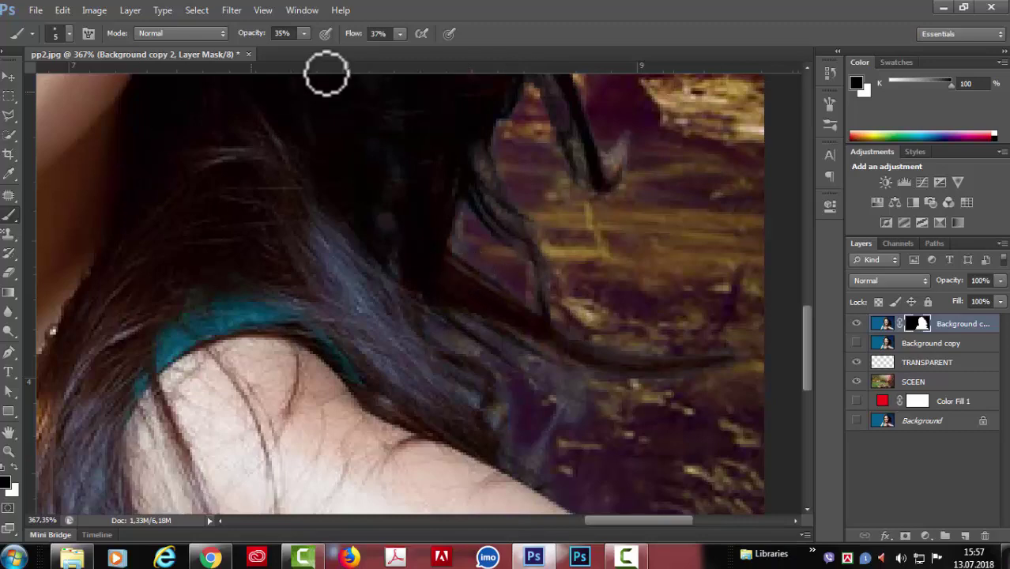
# Step: Examine the mask edge along the golden hair up close and check the cutout against the whole landscape
pyautogui.moveTo(805, 372); pyautogui.dragTo(803, 286)
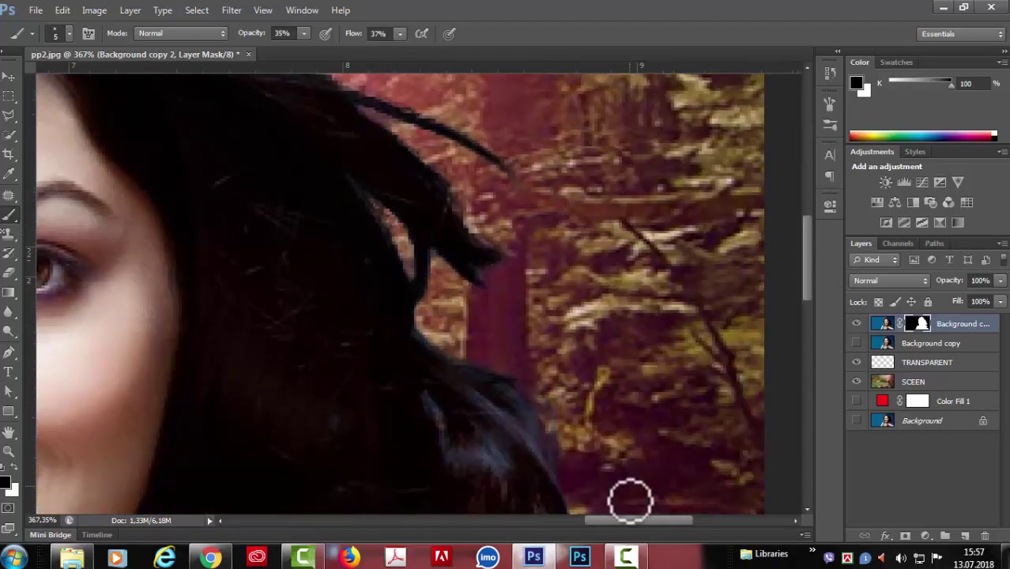
pyautogui.moveTo(646, 524)
pyautogui.mouseDown()
pyautogui.moveTo(522, 523)
pyautogui.moveTo(547, 523)
pyautogui.mouseUp()
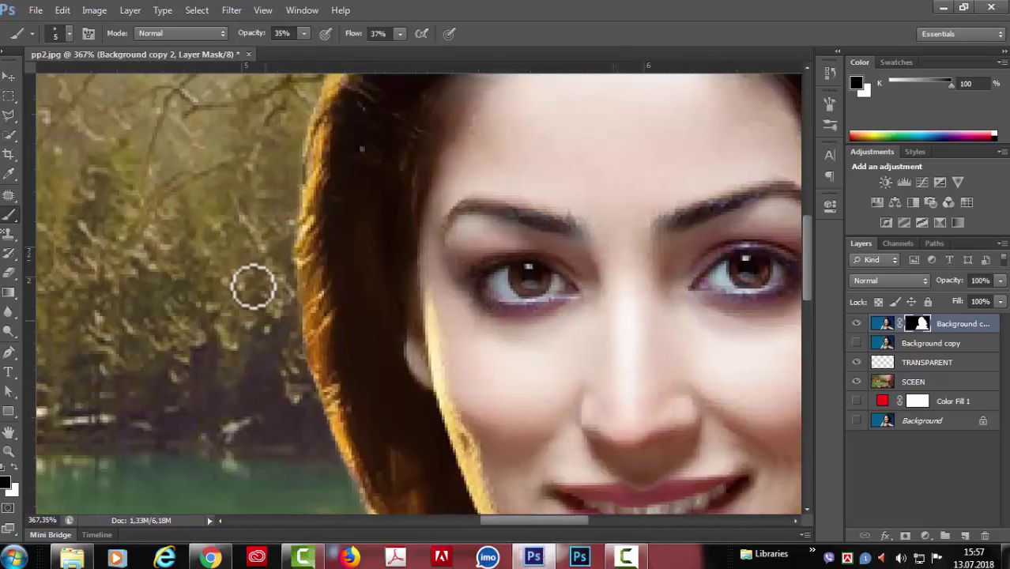
pyautogui.scroll(5, 327, 357)
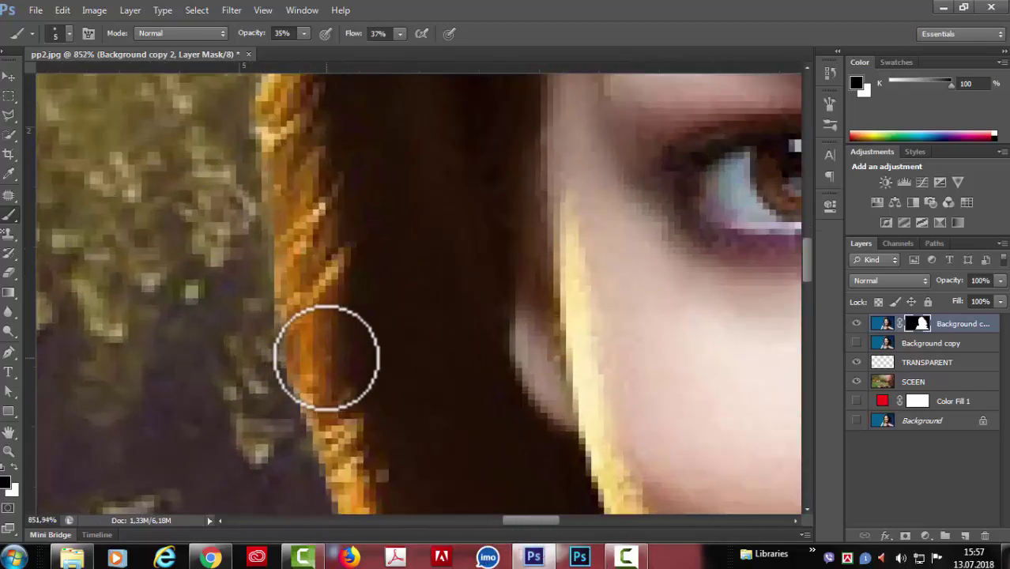
pyautogui.scroll(-10, 326, 358)
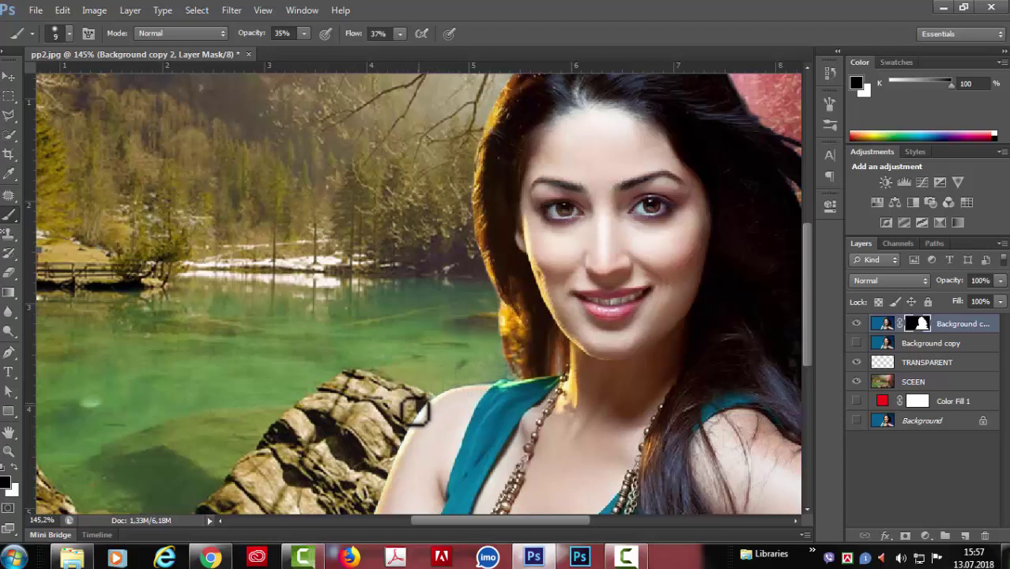
pyautogui.scroll(-1, 518, 322)
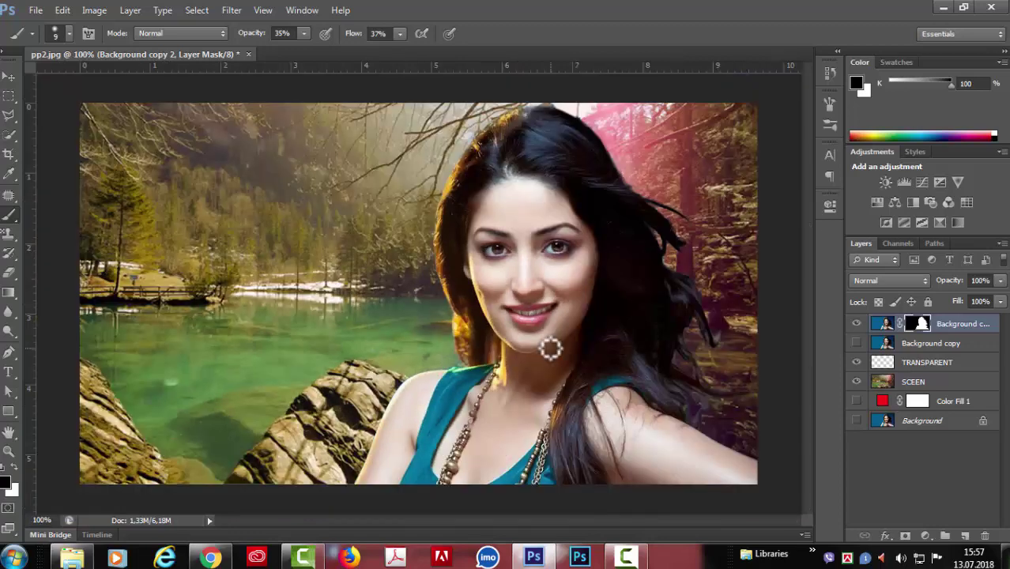